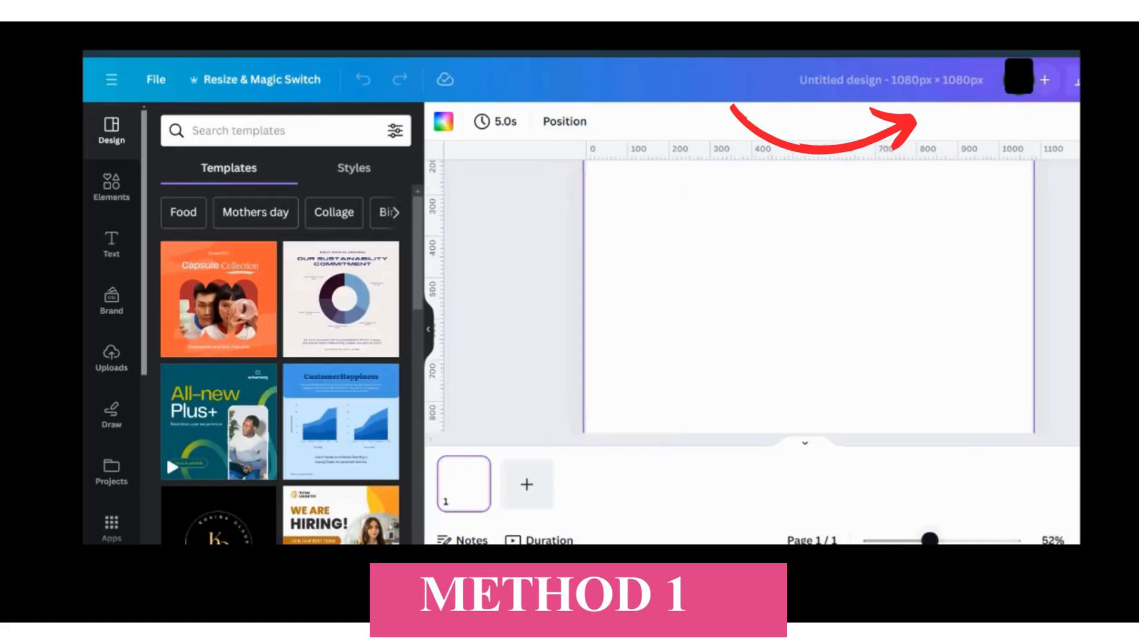
- Name the design "Gradient 1" and fill the page background with a white-to-grey linear gradient
left_click(895, 87)
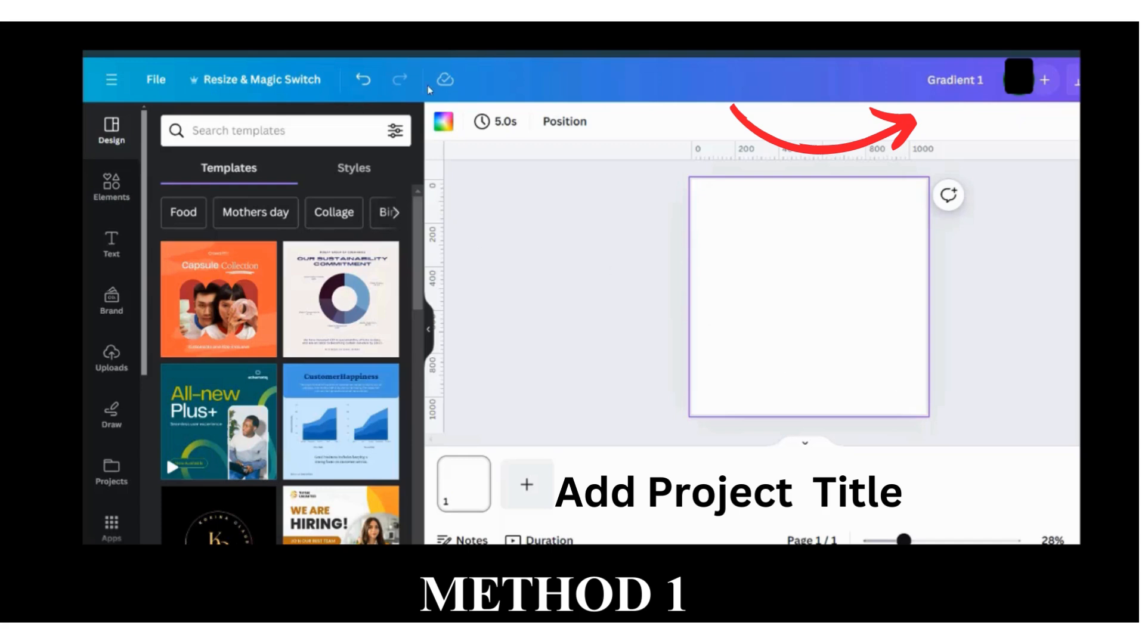
left_click(444, 121)
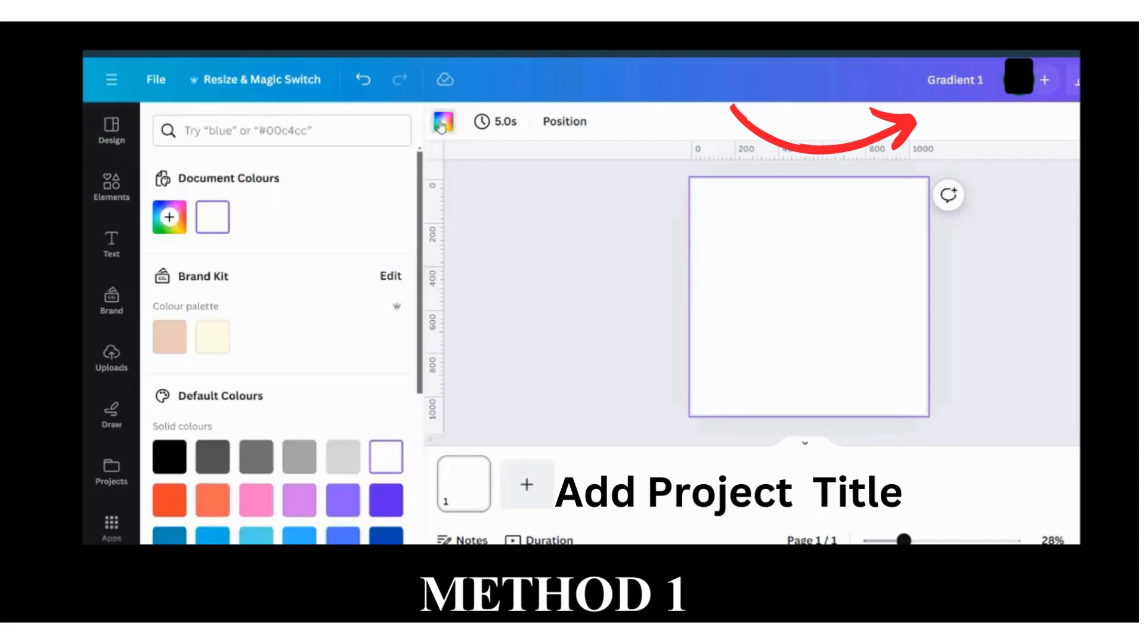
left_click(169, 217)
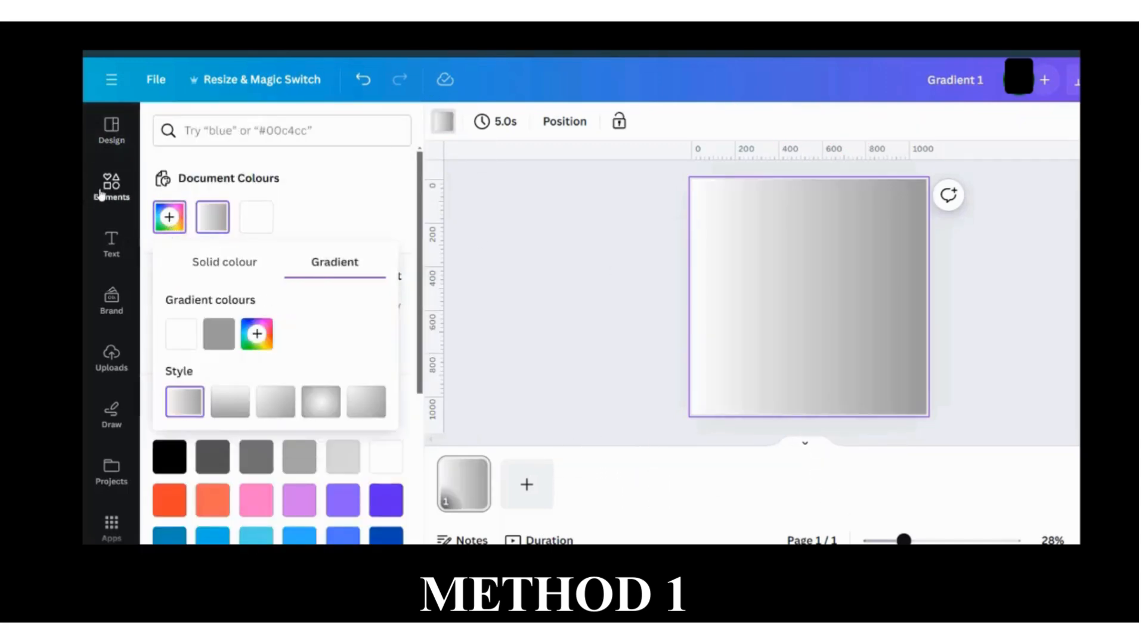
- Search the elements library for "colours"
left_click(112, 128)
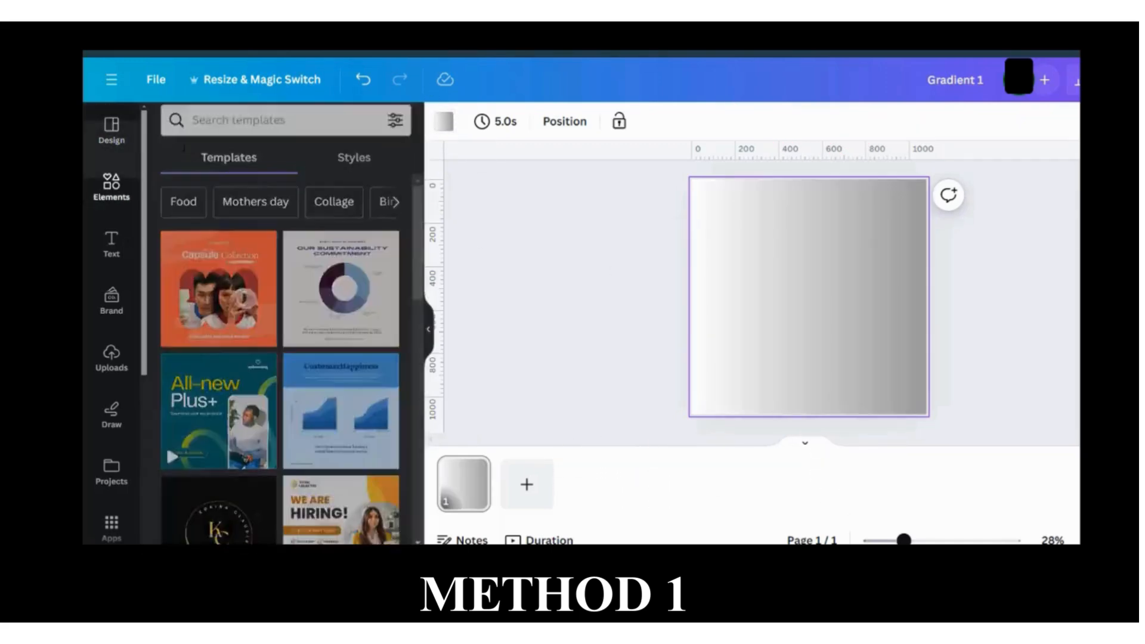
left_click(190, 131)
type("colou")
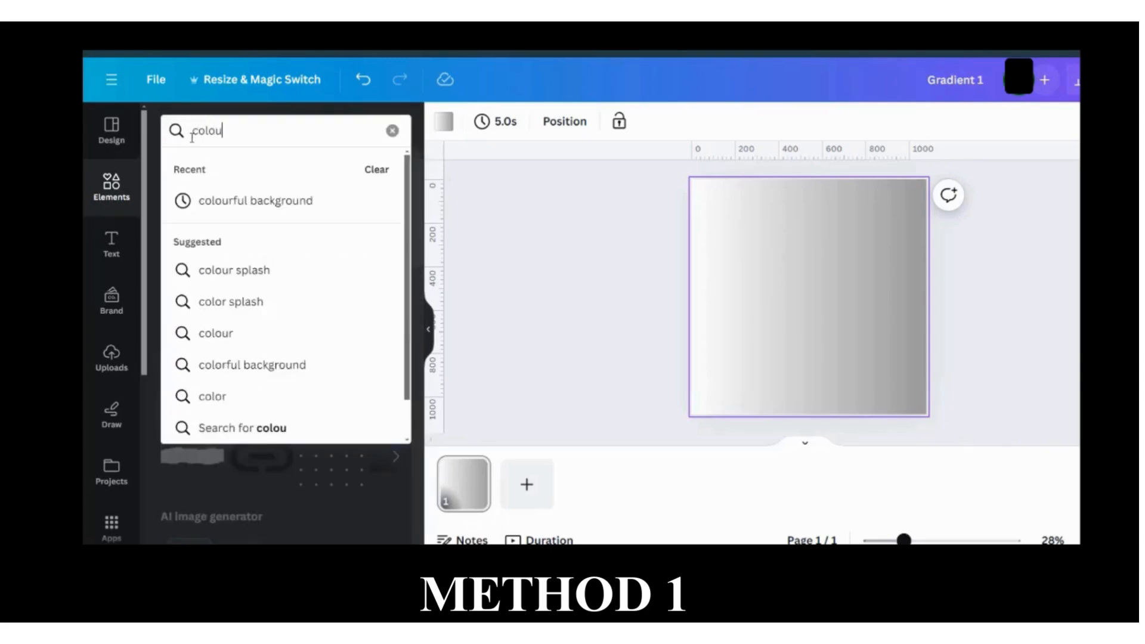
type("rs")
key("Return")
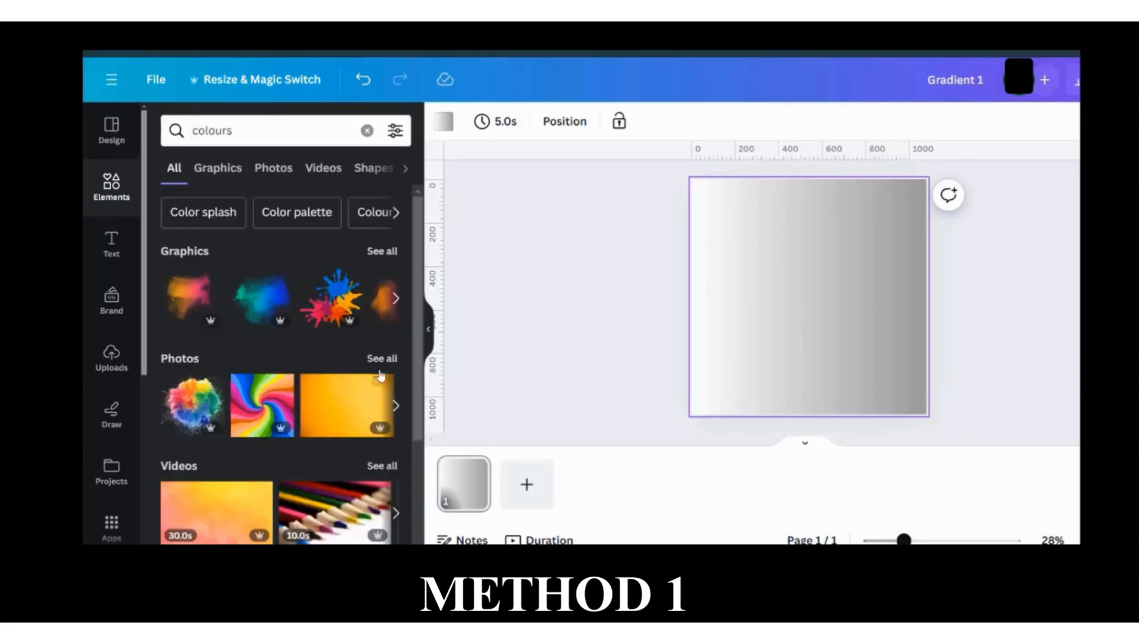
- Add the blurred multicolour photo with orange, blue and green patches from the full photo results to the page
left_click(382, 360)
scroll(375, 367, "down", 5)
scroll(375, 367, "down", 10)
scroll(374, 367, "down", 2)
left_click(308, 311)
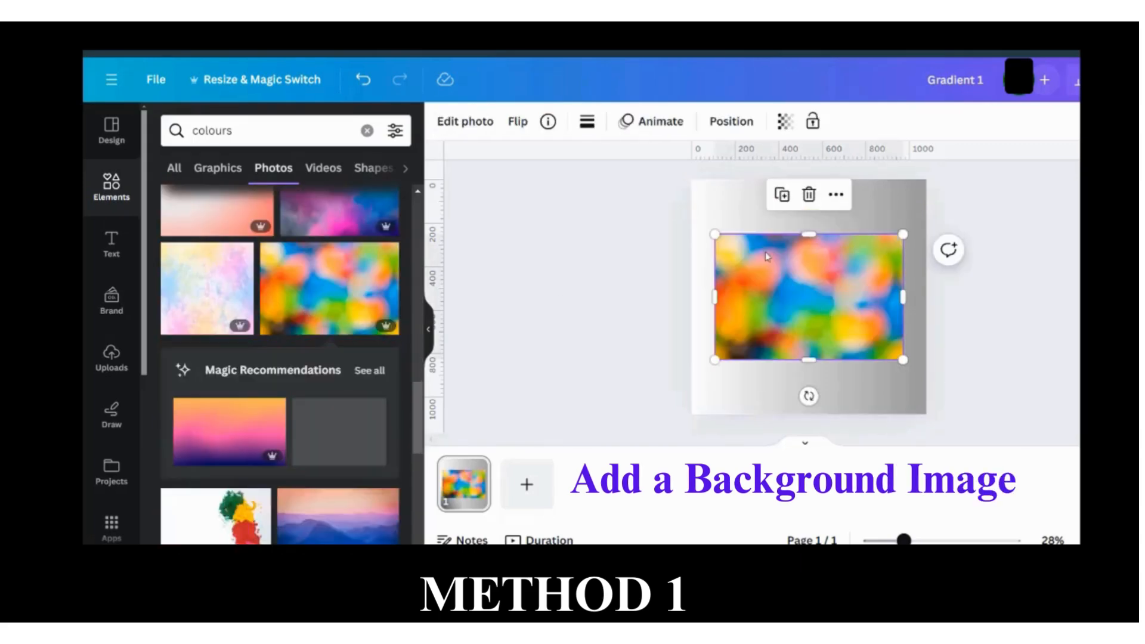
- Lighten the grey end colour of the page background's gradient
left_click(879, 213)
left_click(436, 131)
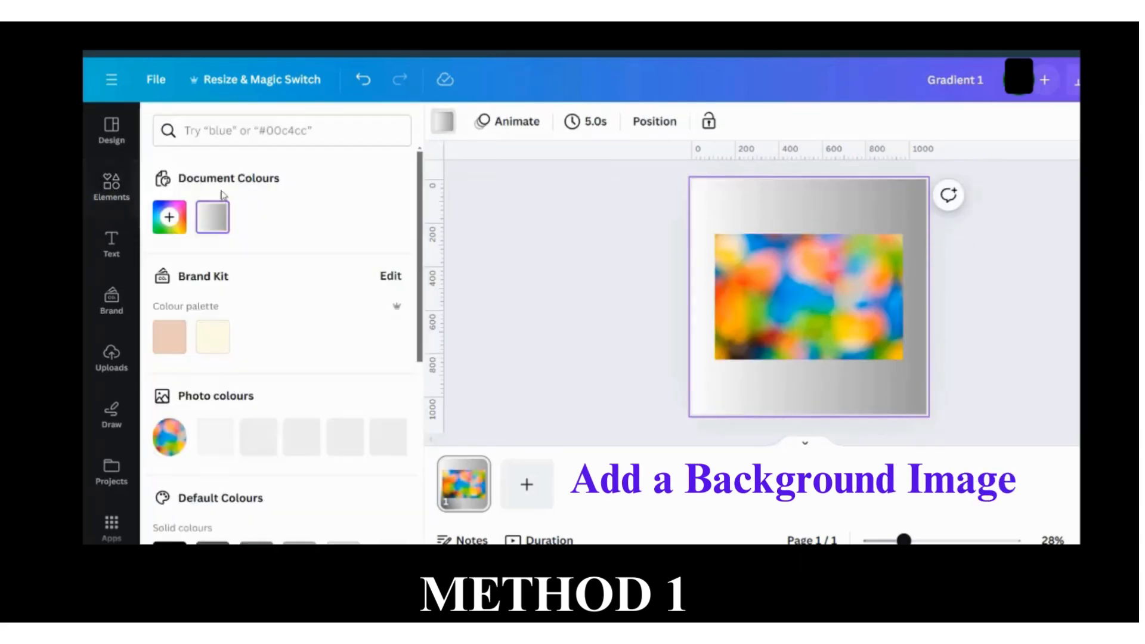
left_click(169, 217)
left_click(181, 334)
left_click(219, 334)
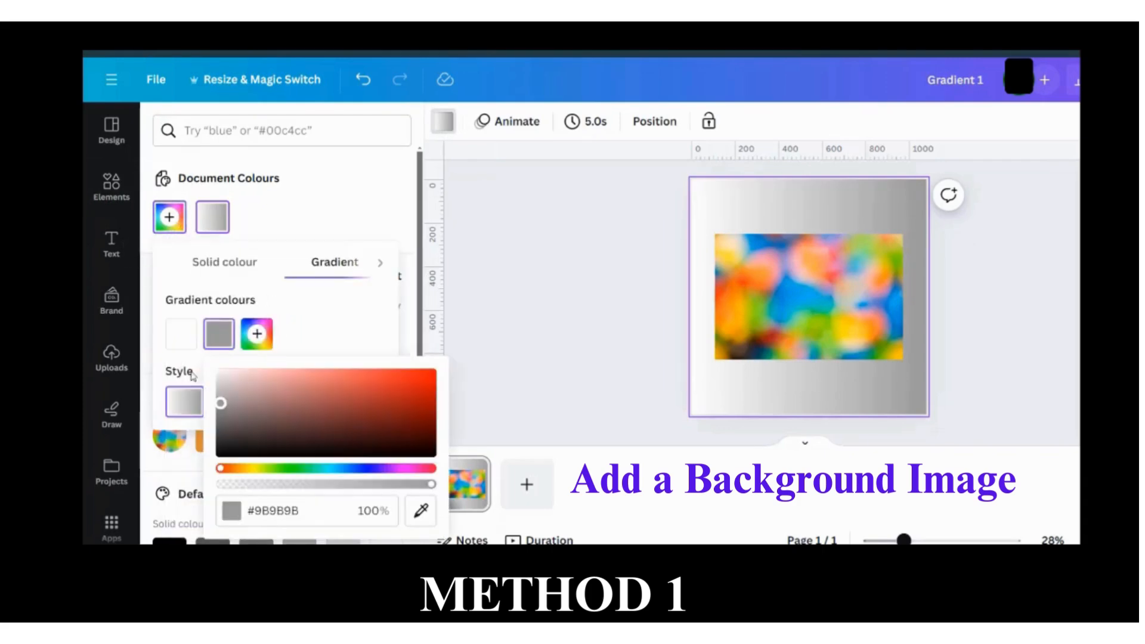
left_click_drag(221, 403, 217, 360)
- Enlarge the multicolour photo until it covers the whole page
left_click(850, 247)
left_click_drag(904, 234, 998, 192)
left_click_drag(715, 360, 629, 411)
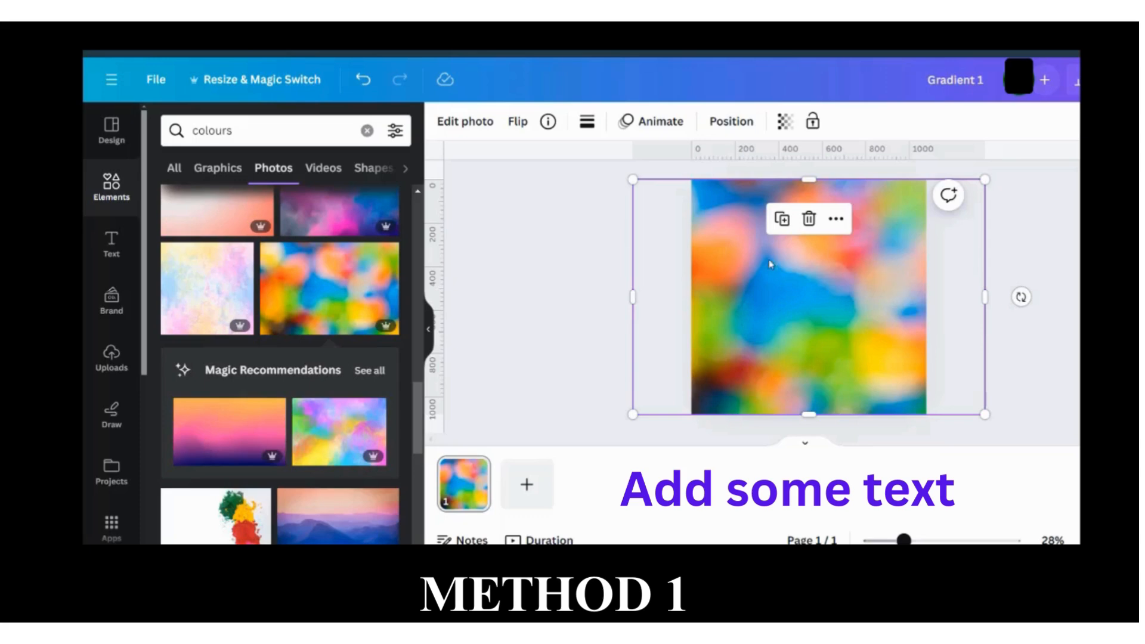
- Add a heading reading "Text Gradient", enlarge it to about size 92 and place it in the page's upper half
left_click(121, 258)
left_click(297, 322)
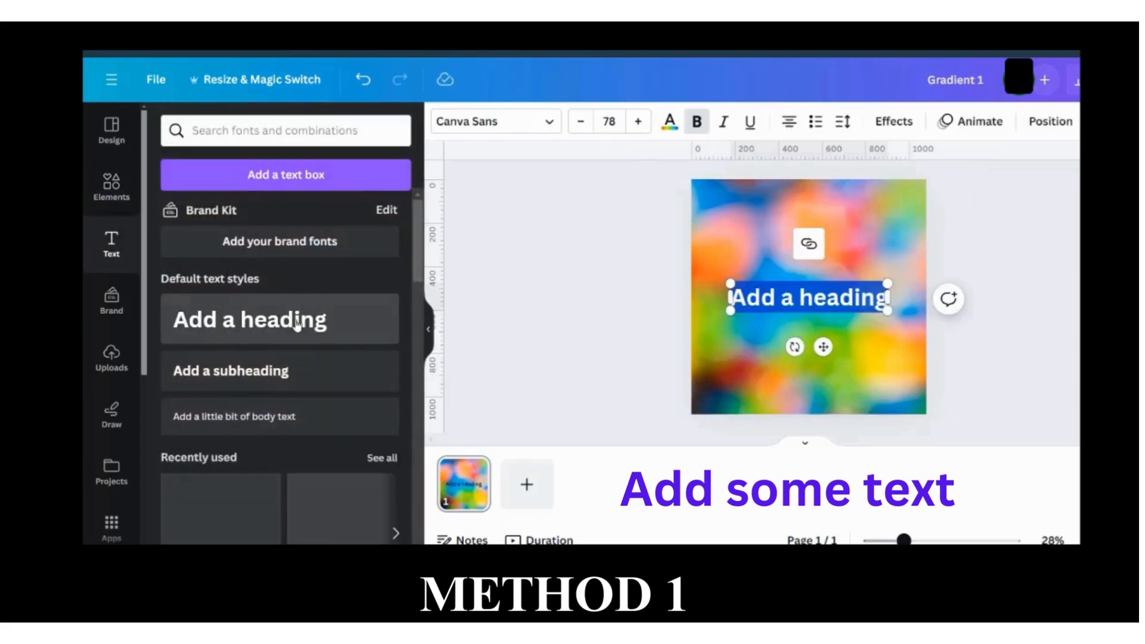
type("Gradient")
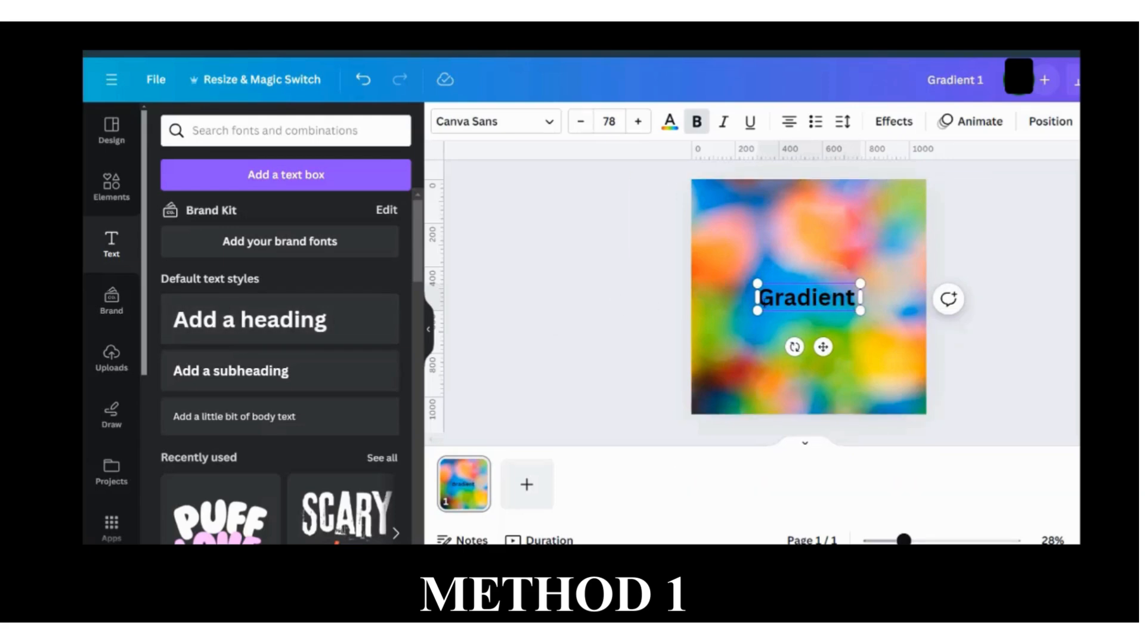
type("Text")
left_click(982, 332)
left_click_drag(814, 294, 912, 275)
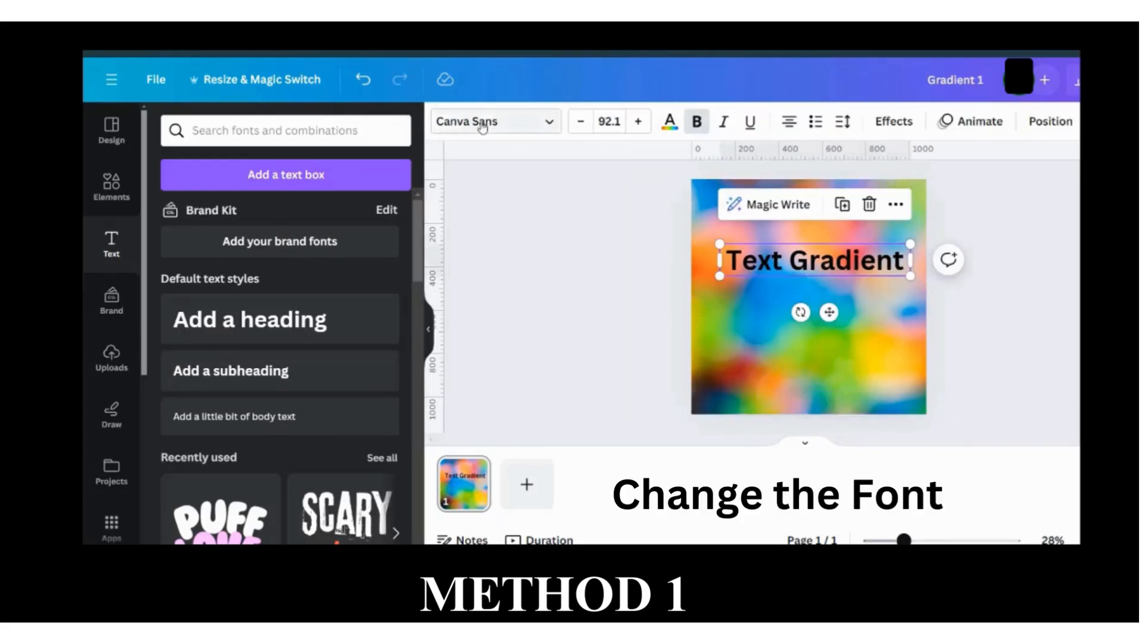
- Change the font of the "Text Gradient" heading to Anton
left_click(475, 127)
left_click(226, 172)
scroll(217, 334, "down", 1)
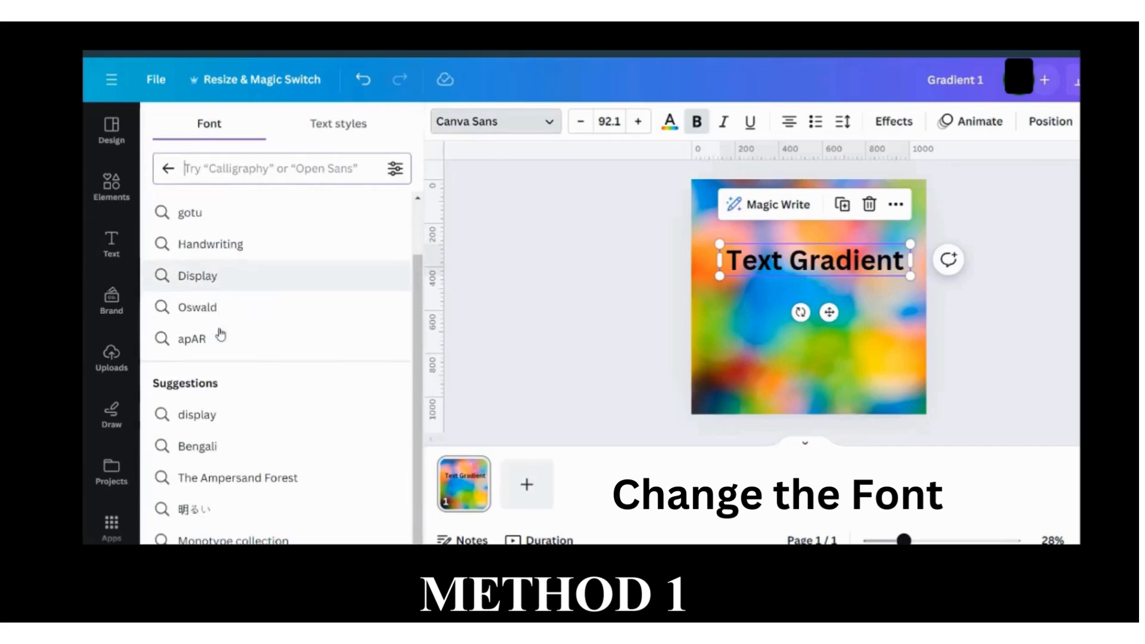
left_click(160, 173)
scroll(263, 377, "down", 10)
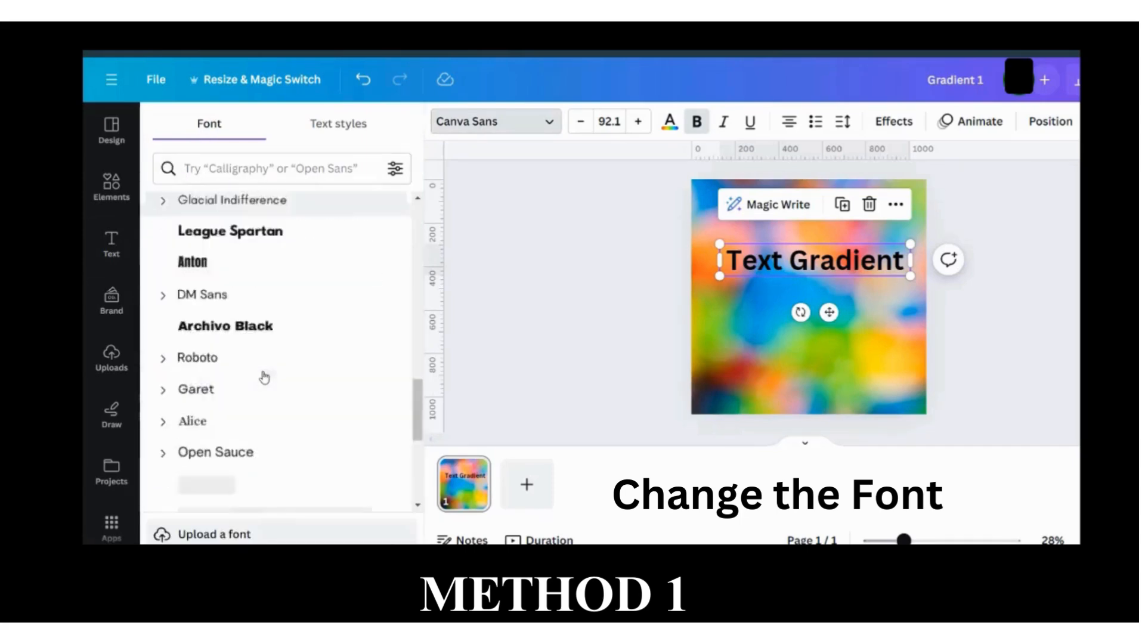
left_click(185, 222)
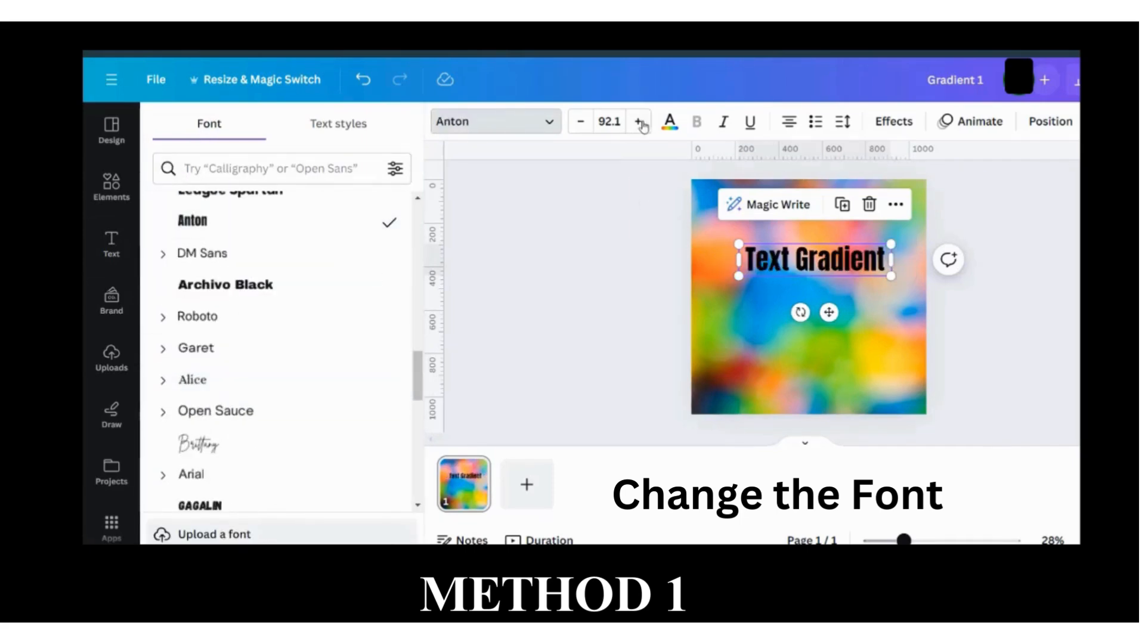
- Increase the heading's font size to 121
left_click(638, 121)
left_click(637, 121)
left_click(637, 121)
left_click(638, 121)
left_click(638, 121)
left_click(638, 121)
left_click(636, 81)
left_click(637, 81)
left_click(637, 82)
- Recolour the heading with the near-white custom colour #F6EDED
left_click(668, 79)
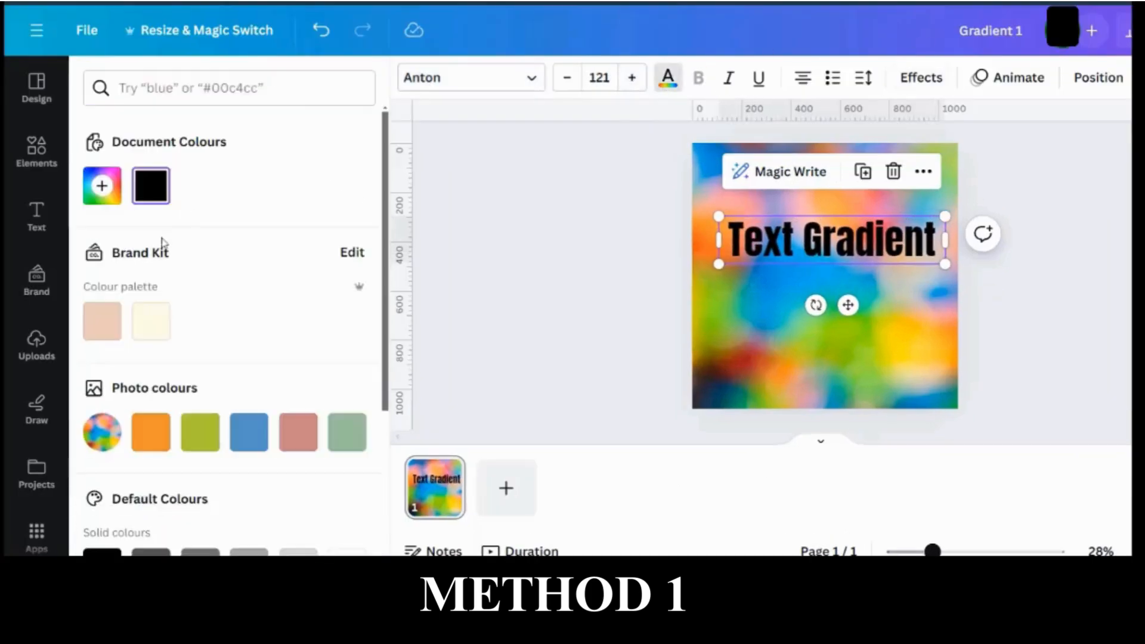
left_click(102, 186)
left_click_drag(125, 248, 108, 232)
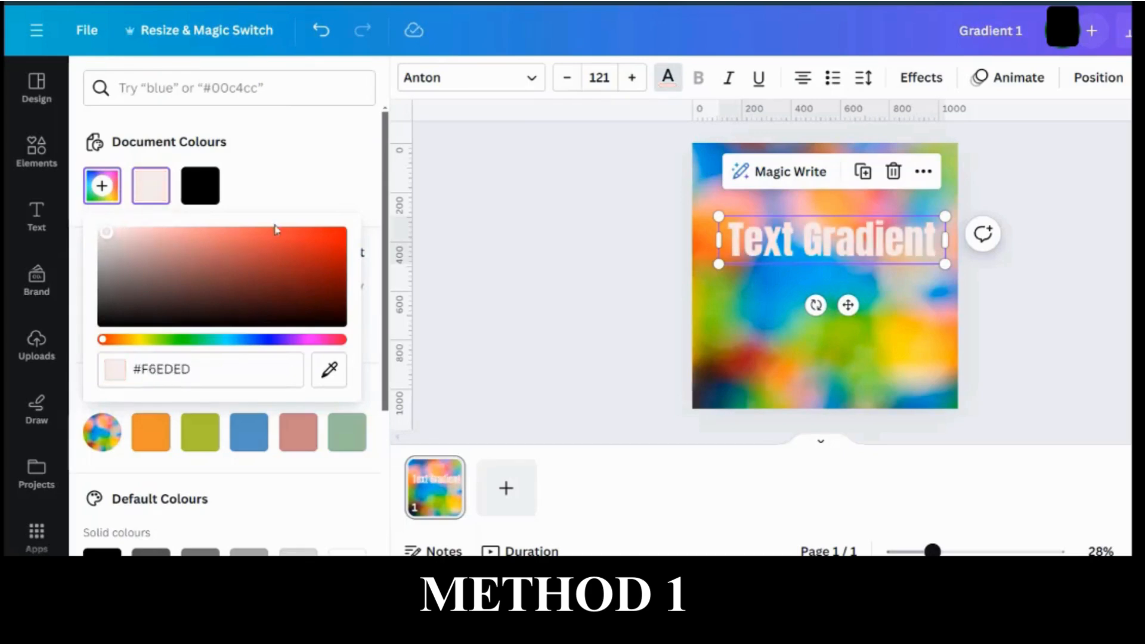
left_click(775, 294)
- Shift the heading slightly up and left and make it partly see-through by lowering its Transparency value
left_click_drag(840, 244, 833, 241)
left_click(1139, 78)
left_click(1139, 77)
left_click(1140, 78)
left_click_drag(1111, 157, 1071, 177)
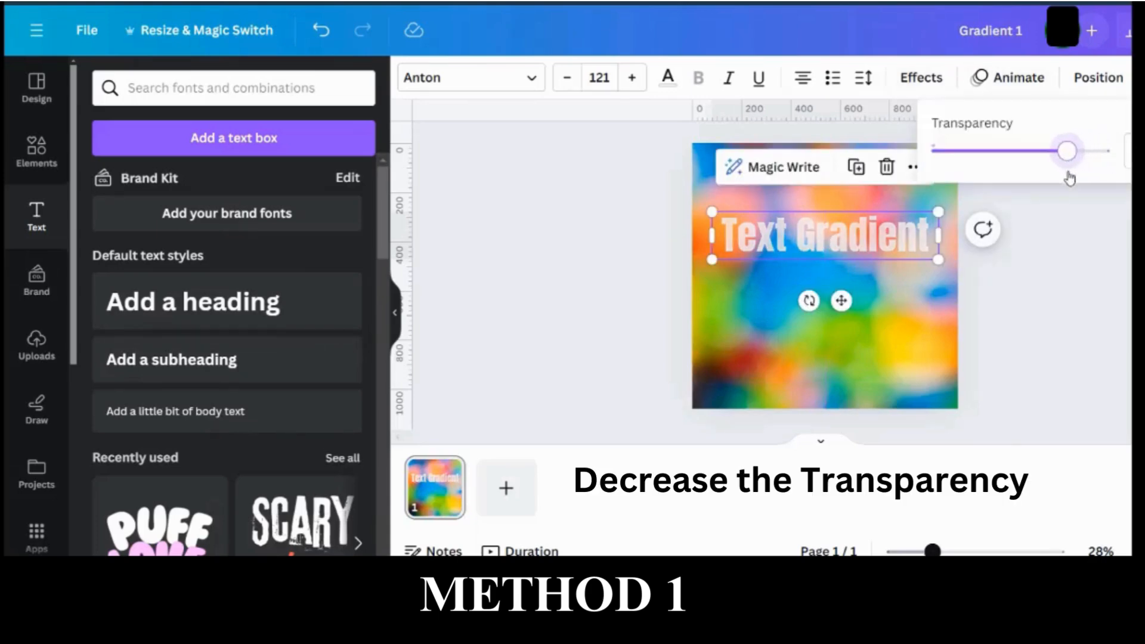
left_click(900, 311)
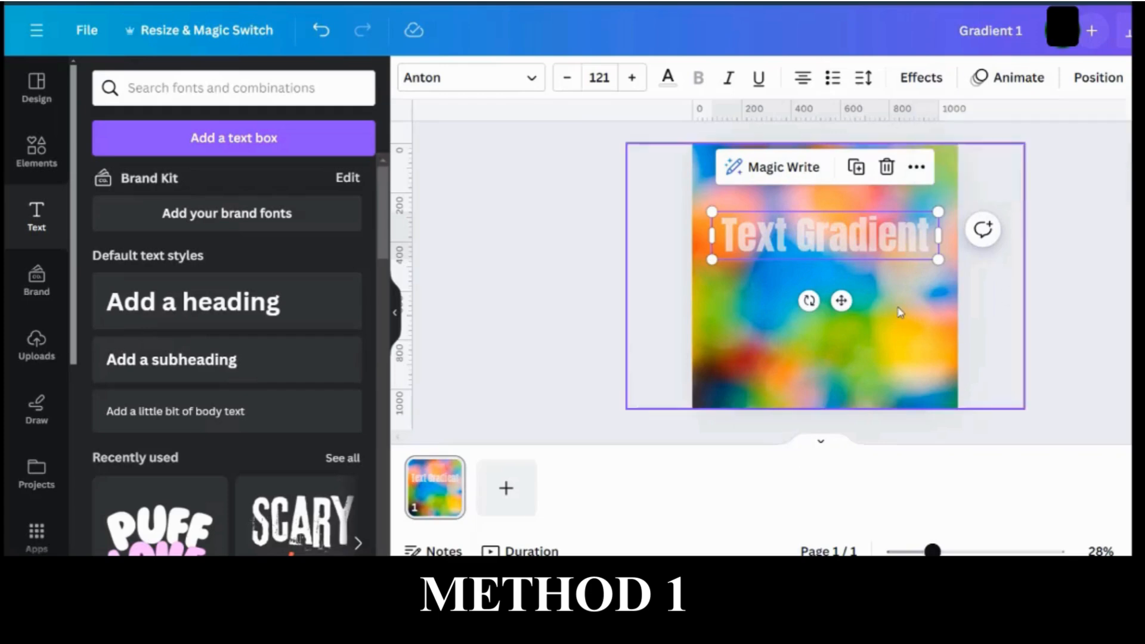
- Download the design as a PNG at 1,080 × 1,080 px
left_click(1139, 310)
left_click(1137, 31)
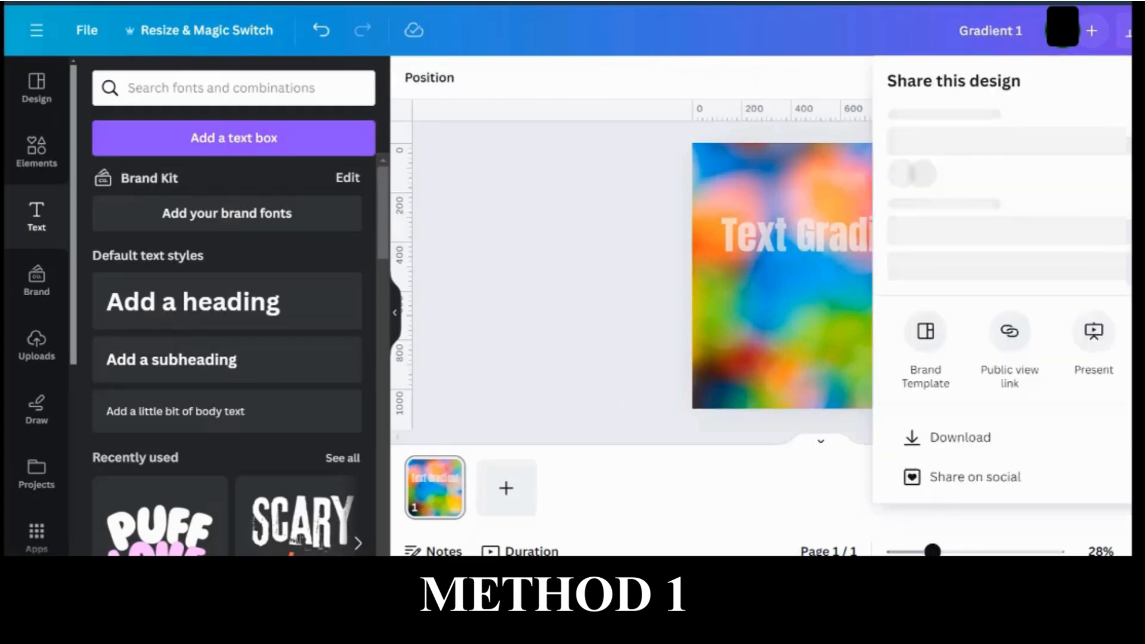
left_click(1022, 475)
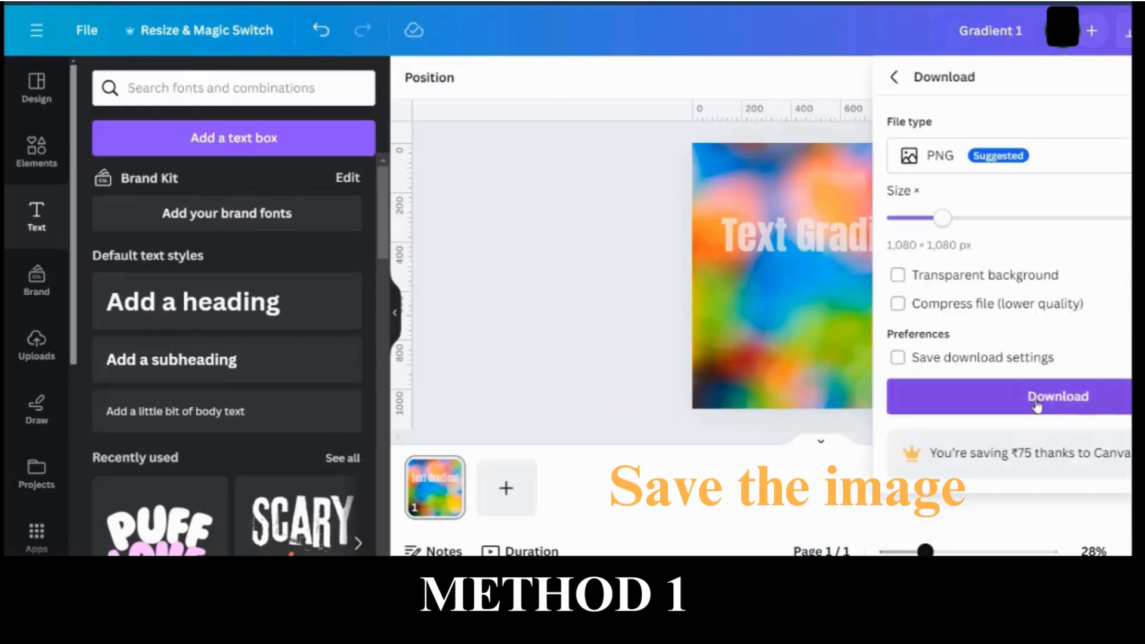
left_click(1050, 396)
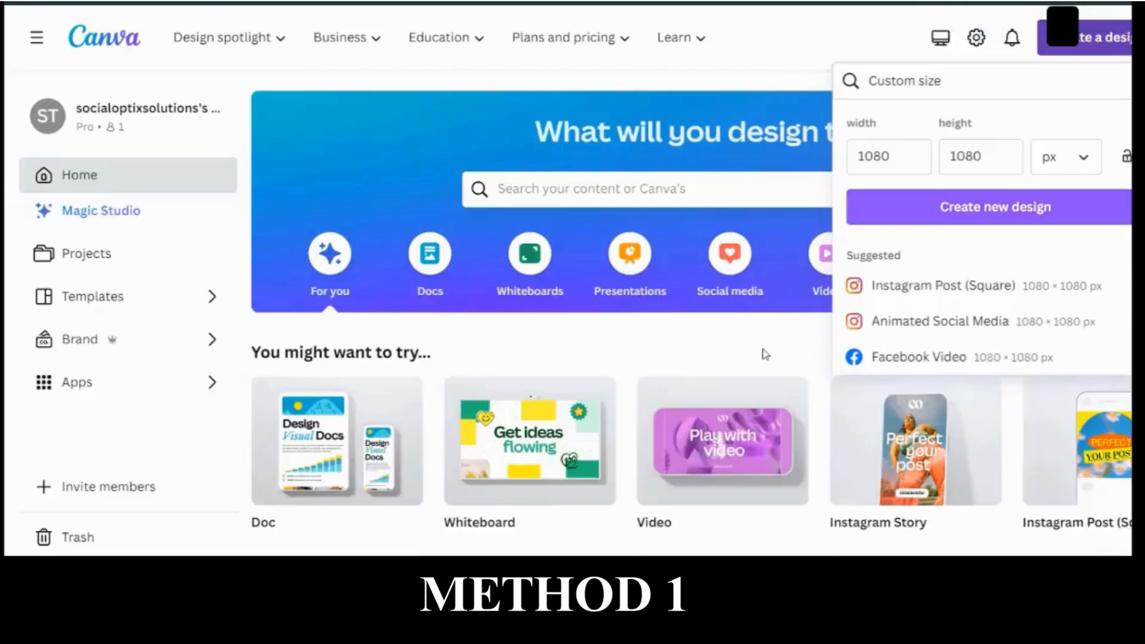
- Create a new custom-size design of 1080 × 1080 px
left_click(762, 353)
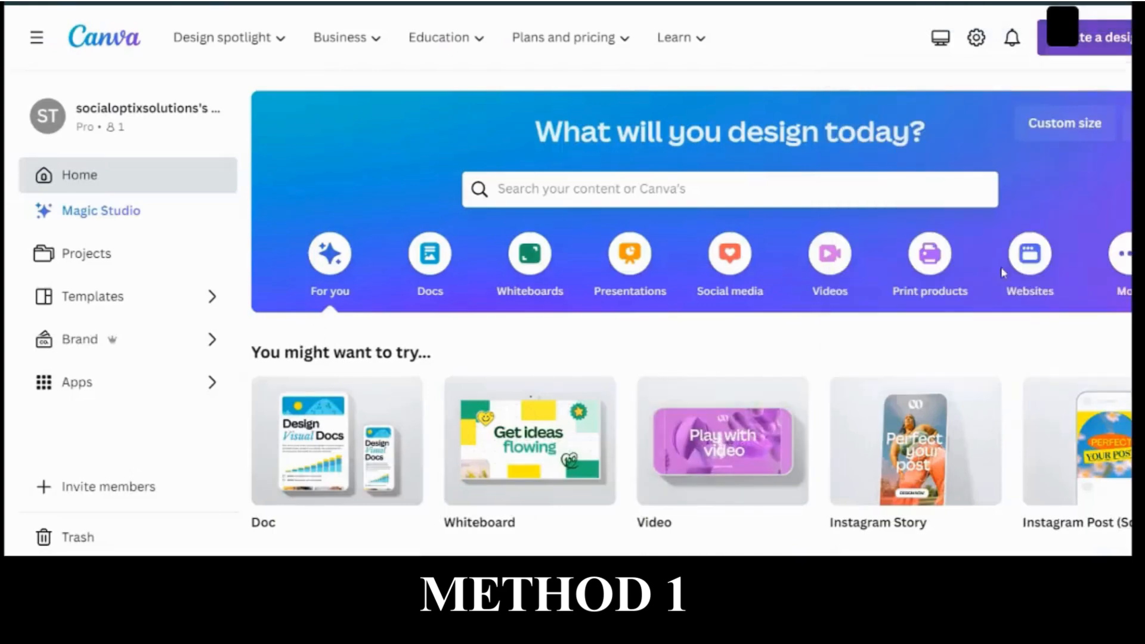
left_click(1085, 37)
left_click(896, 498)
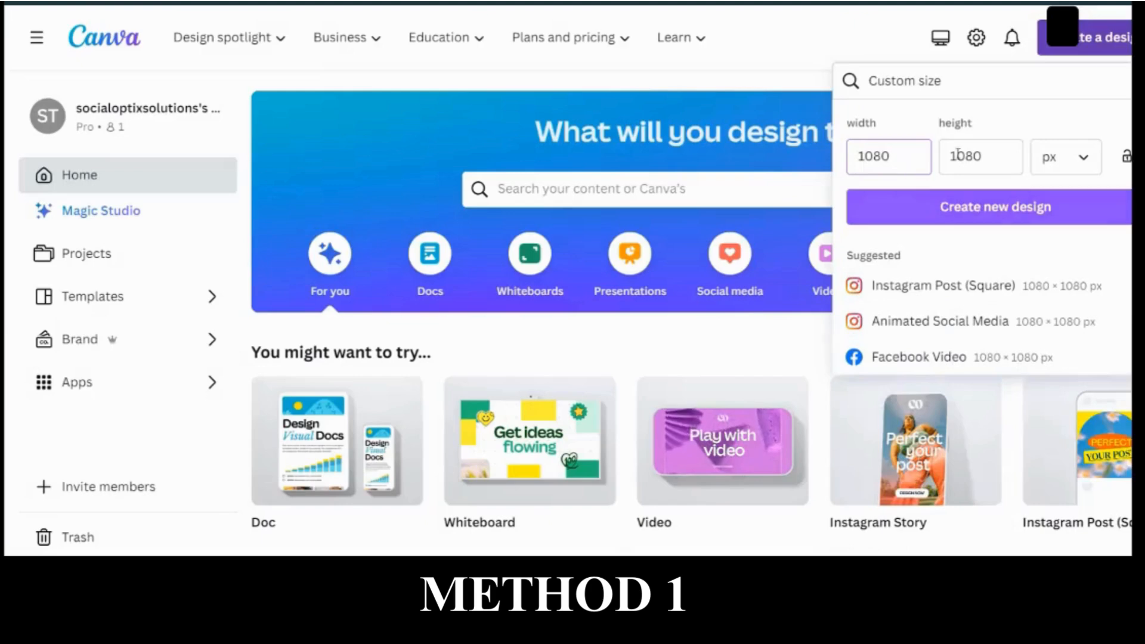
left_click(972, 207)
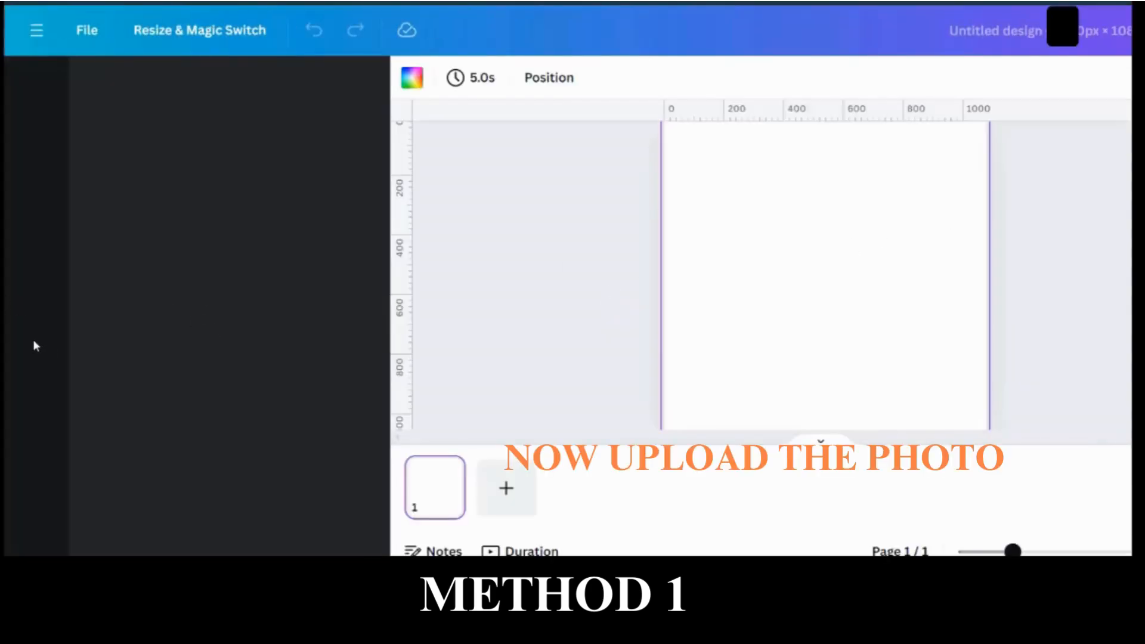
- Upload the downloaded "Text Gradient" image and place it on the blank page
left_click_drag(978, 552, 936, 551)
left_click(47, 346)
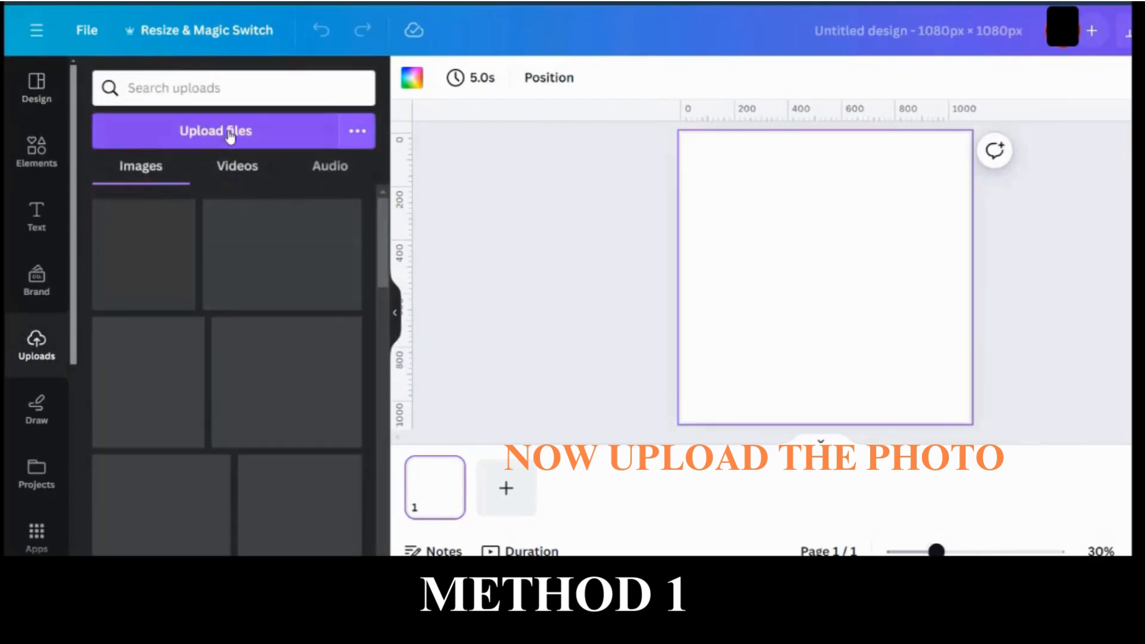
left_click(229, 133)
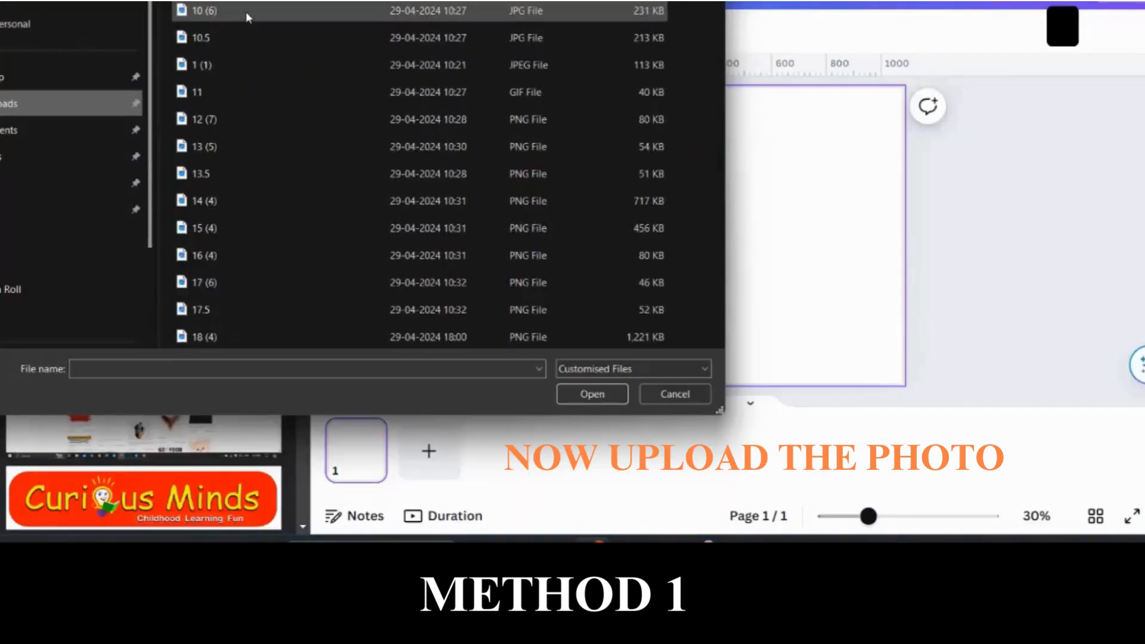
double_click(247, 13)
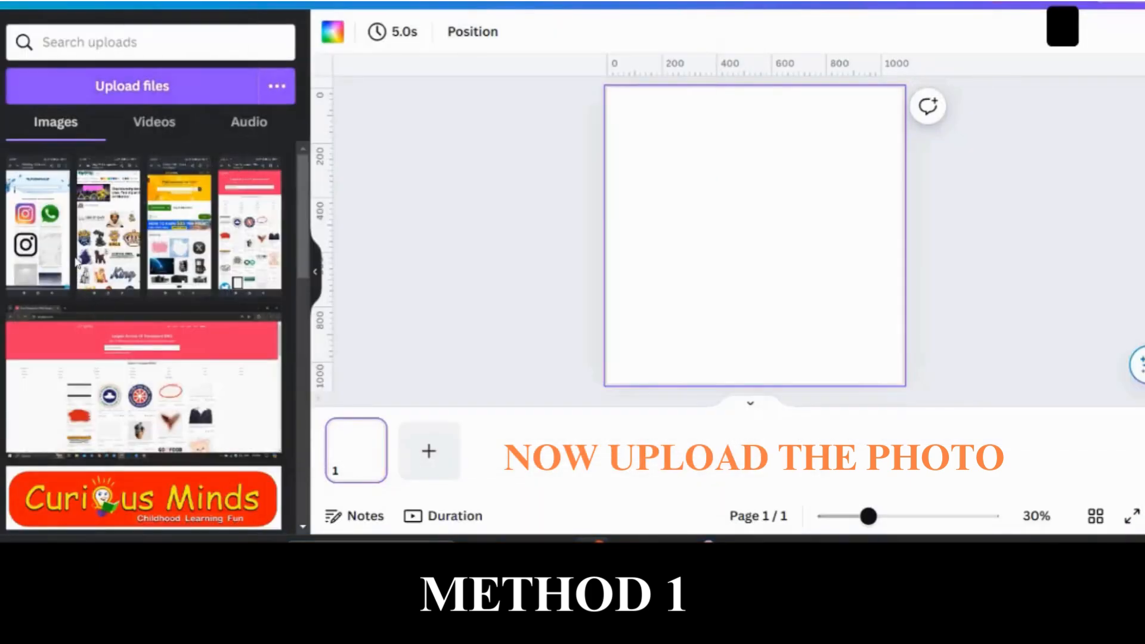
left_click(57, 218)
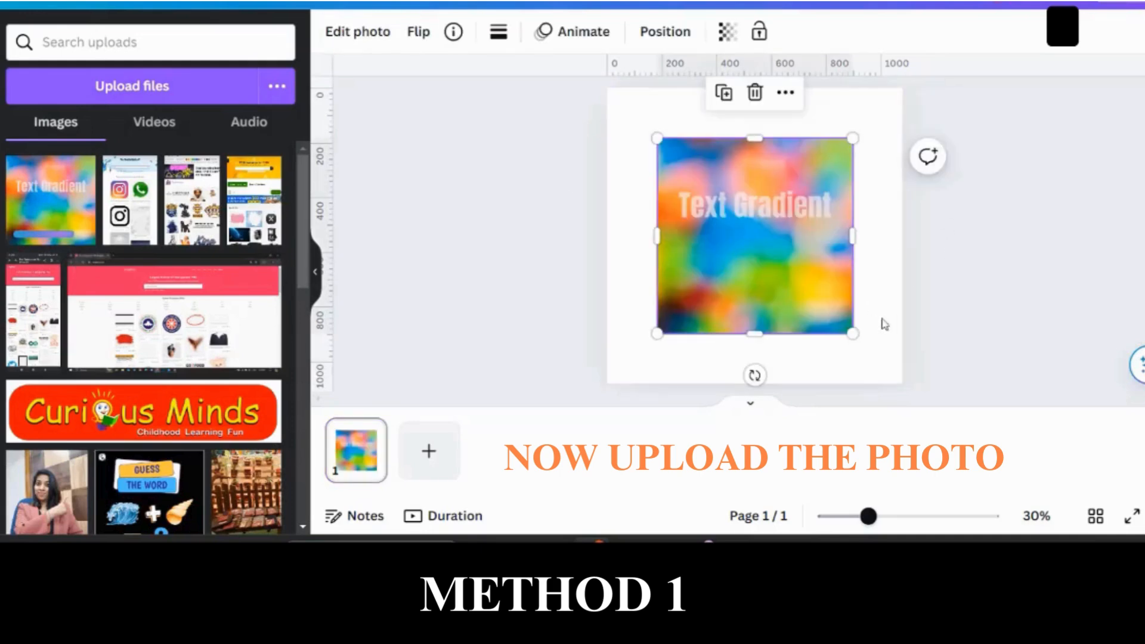
- Enlarge the uploaded image to fill the page and remove its background with BG Remover
left_click_drag(853, 334, 903, 385)
left_click_drag(654, 137, 606, 88)
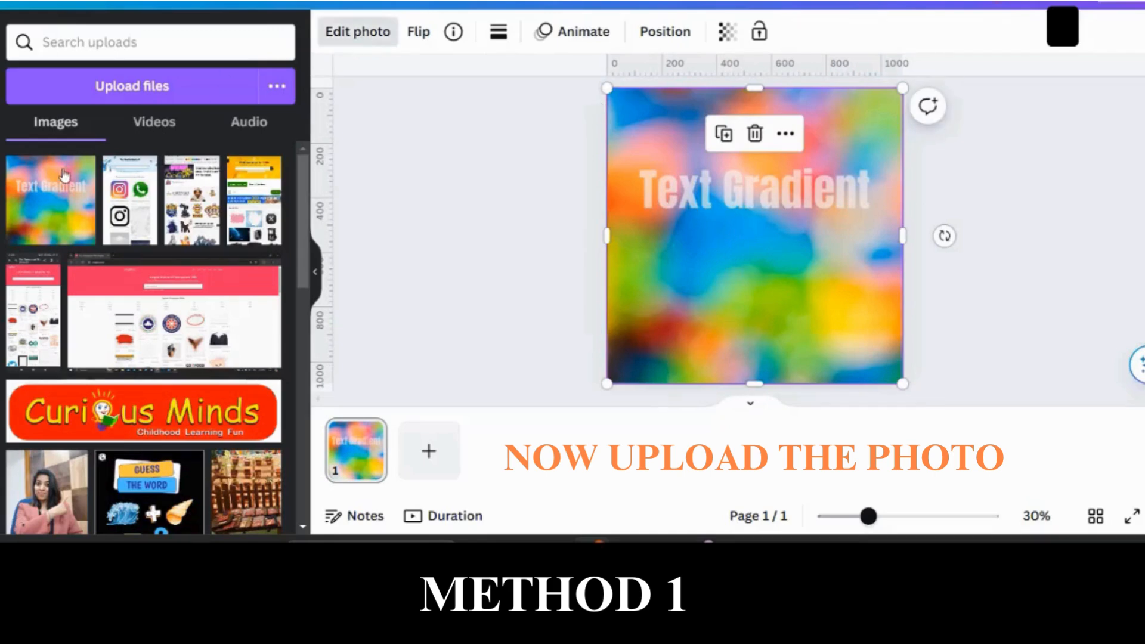
left_click(358, 33)
left_click(36, 173)
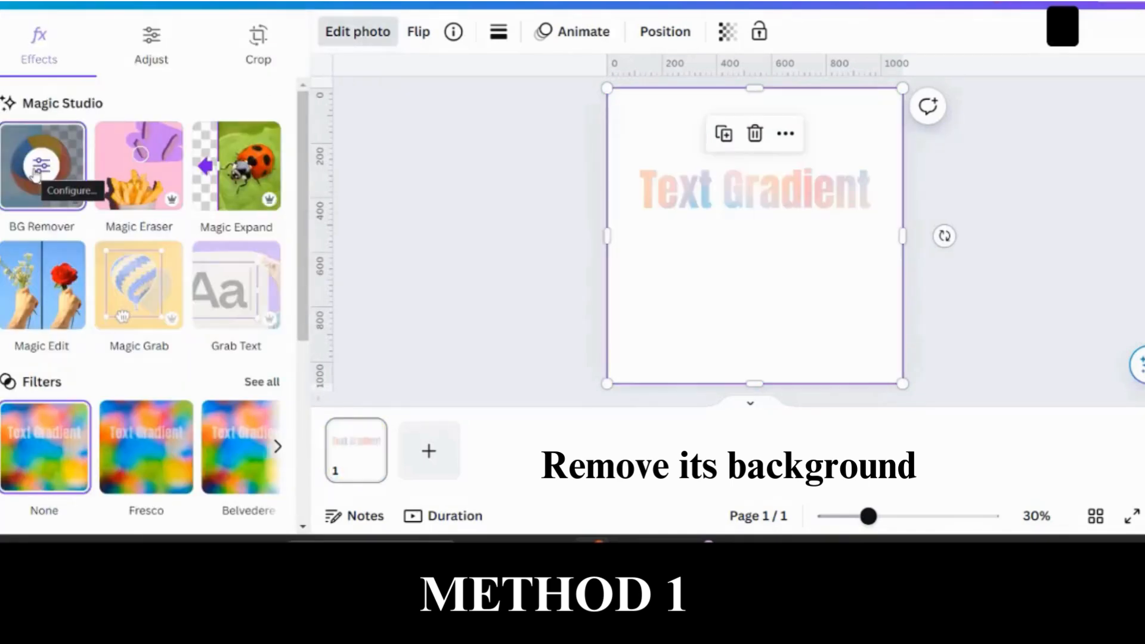
left_click(910, 386)
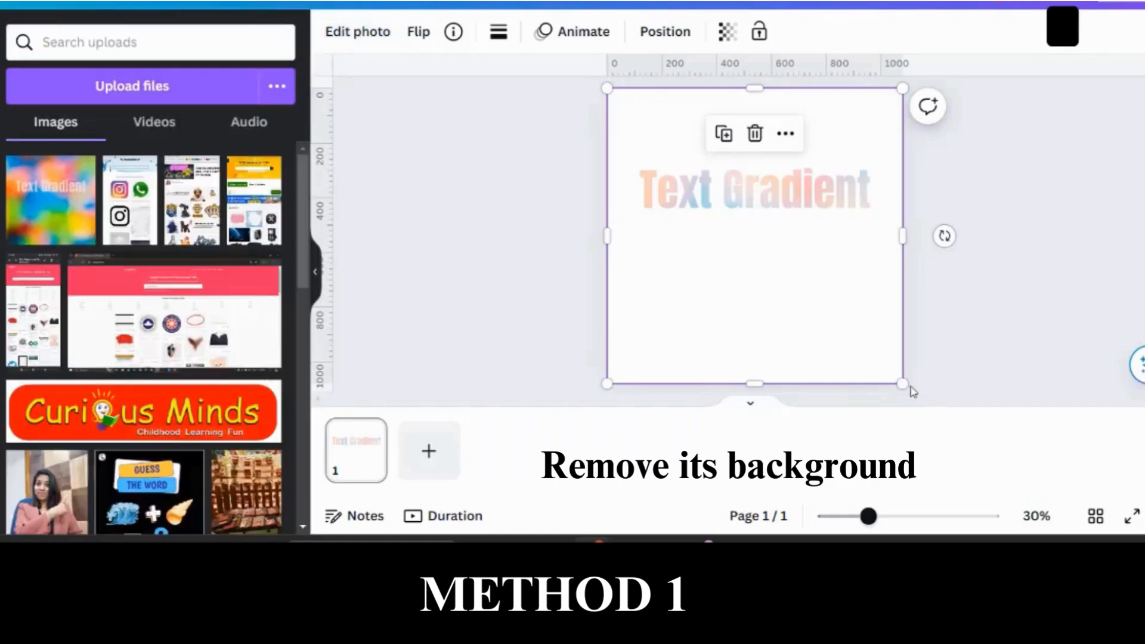
- Enlarge the cut-out "Text Gradient" image slightly beyond the page edges and reposition it with the text in the upper half
left_click(818, 321)
left_click_drag(902, 384, 927, 426)
left_click_drag(840, 334, 834, 355)
left_click(1082, 271)
left_click_drag(784, 283, 777, 245)
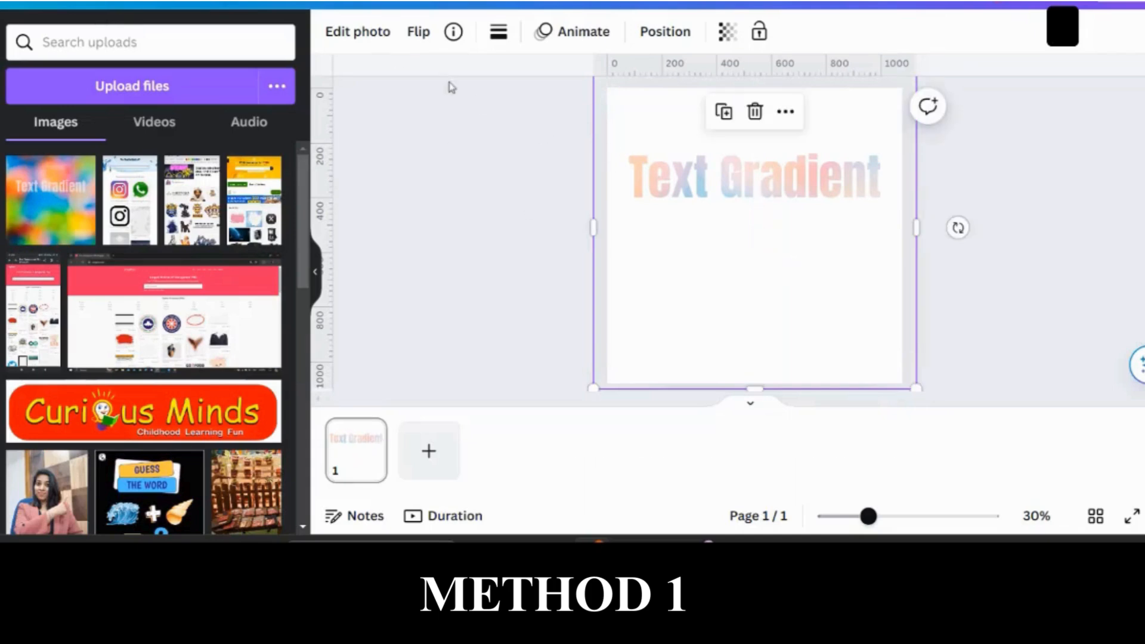
- Shift the cut-out "Text Gradient" image's white balance toward pinker tones and set its vibrance to 77
left_click(359, 32)
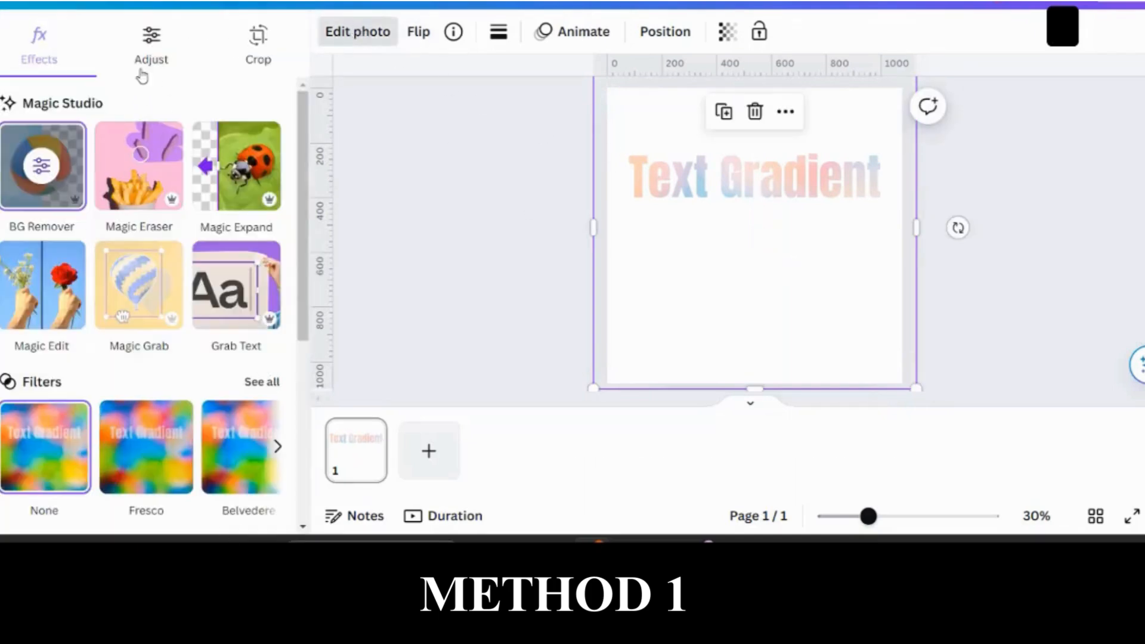
left_click(143, 78)
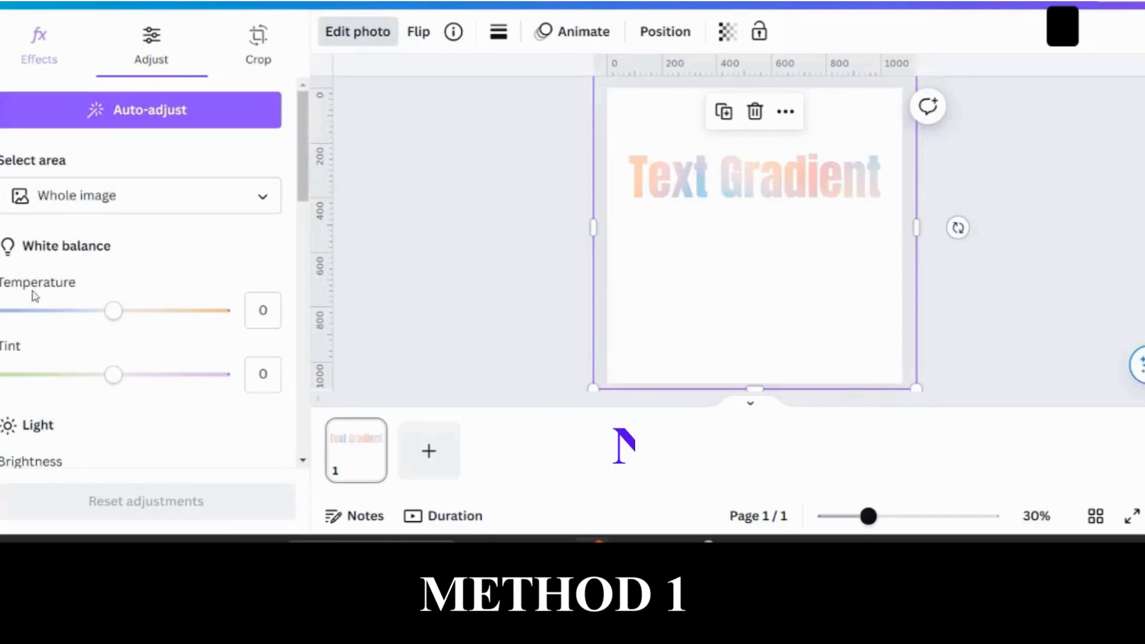
scroll(88, 360, "down", 5)
scroll(99, 353, "up", 5)
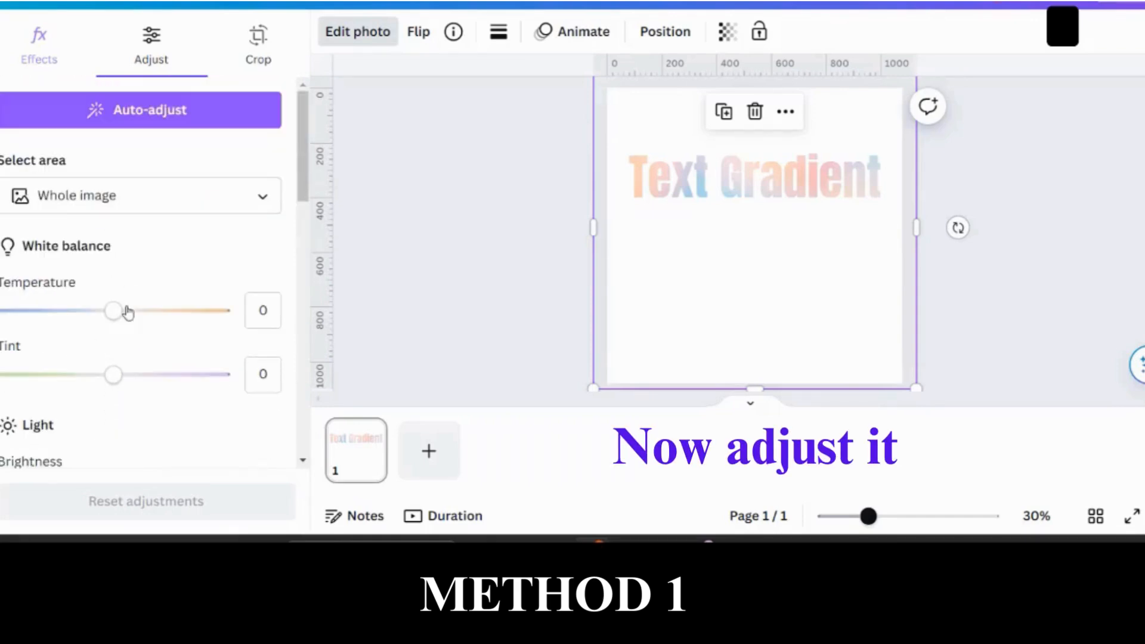
left_click_drag(158, 338, 215, 393)
scroll(141, 414, "down", 5)
left_click_drag(115, 375, 205, 394)
- Adjust the image's blacks to 38, whites to -72, shadows to 63 and saturation to 100
left_click_drag(113, 256, 158, 256)
left_click_drag(113, 192, 191, 192)
left_click_drag(135, 223, 31, 245)
left_click_drag(113, 129, 175, 129)
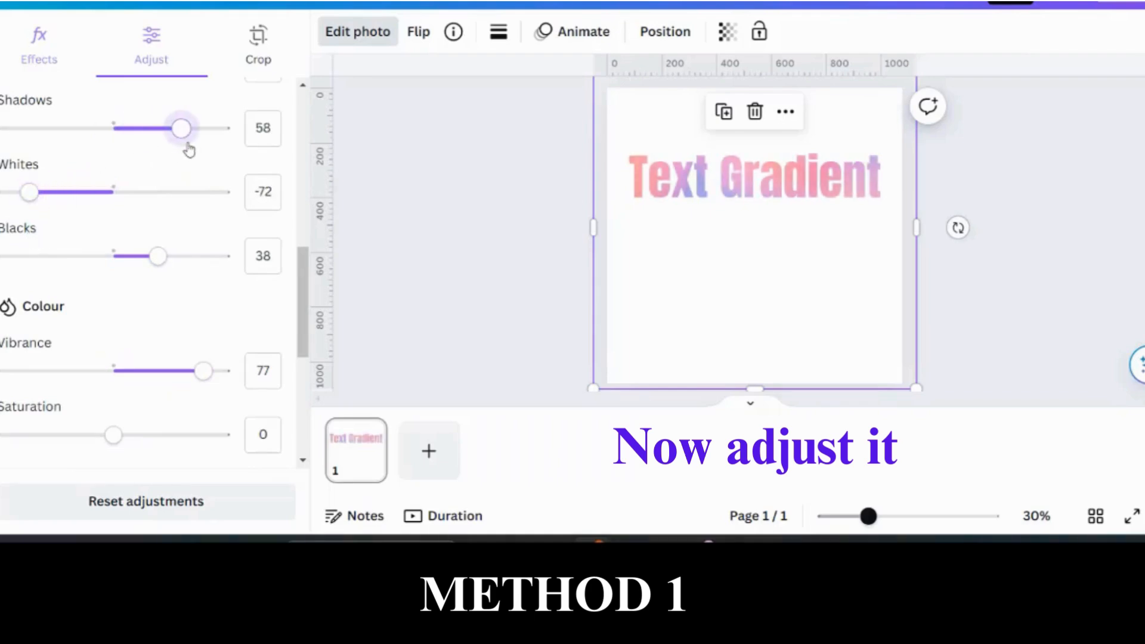
left_click_drag(113, 435, 234, 462)
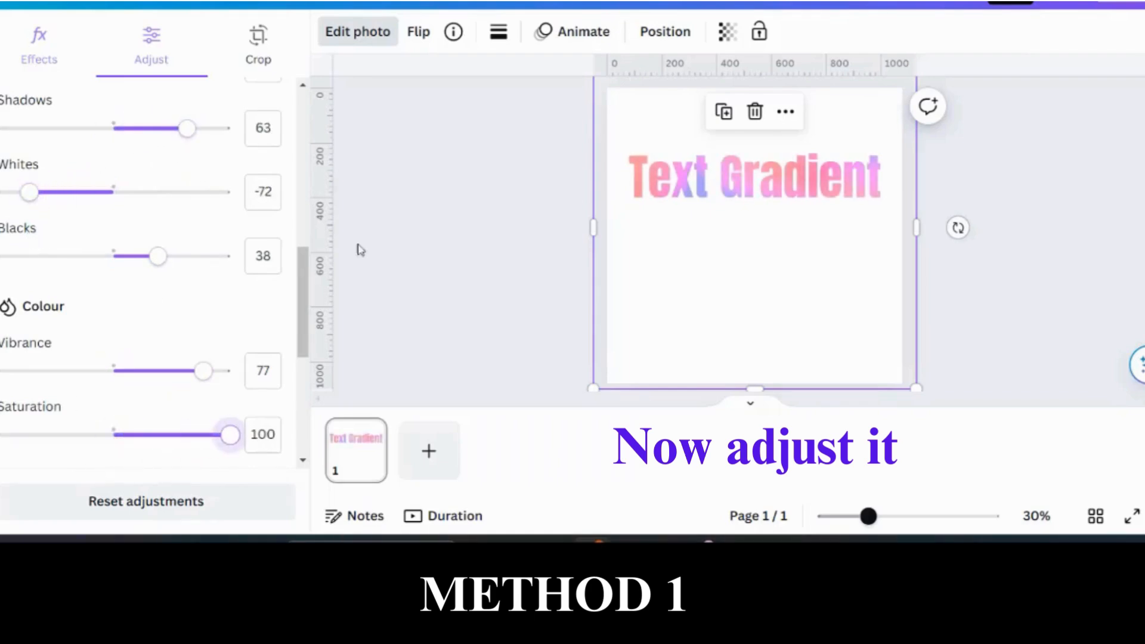
scroll(208, 331, "down", 5)
- Shrink the gradient text image and move it to the top centre of the page
left_click_drag(899, 390, 835, 310)
left_click_drag(758, 245, 787, 227)
left_click(895, 259)
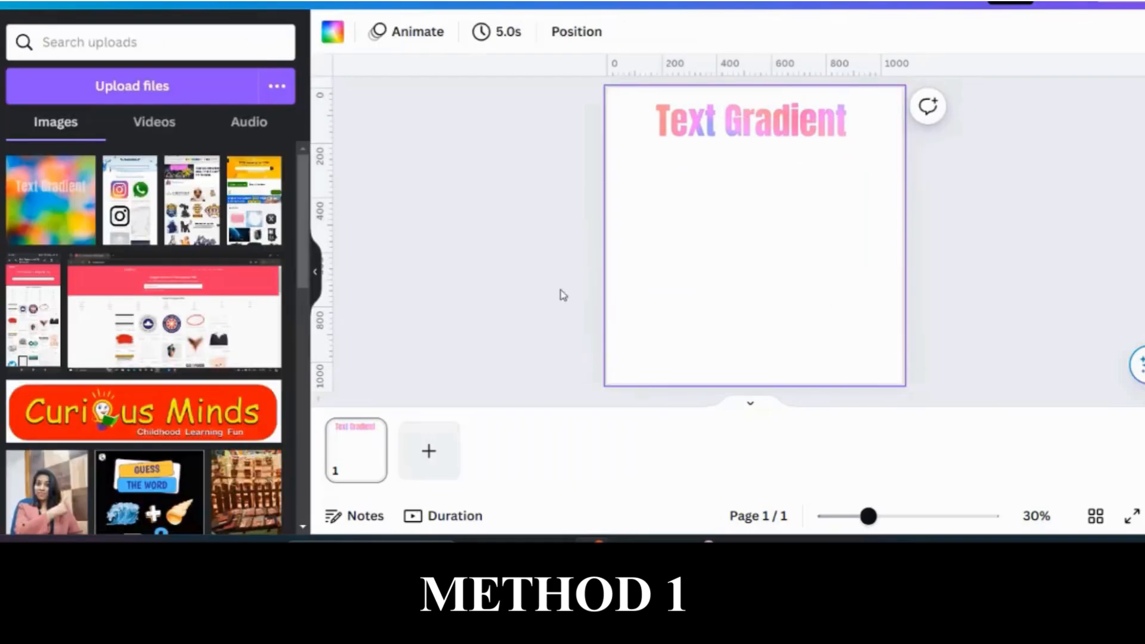
left_click(967, 283)
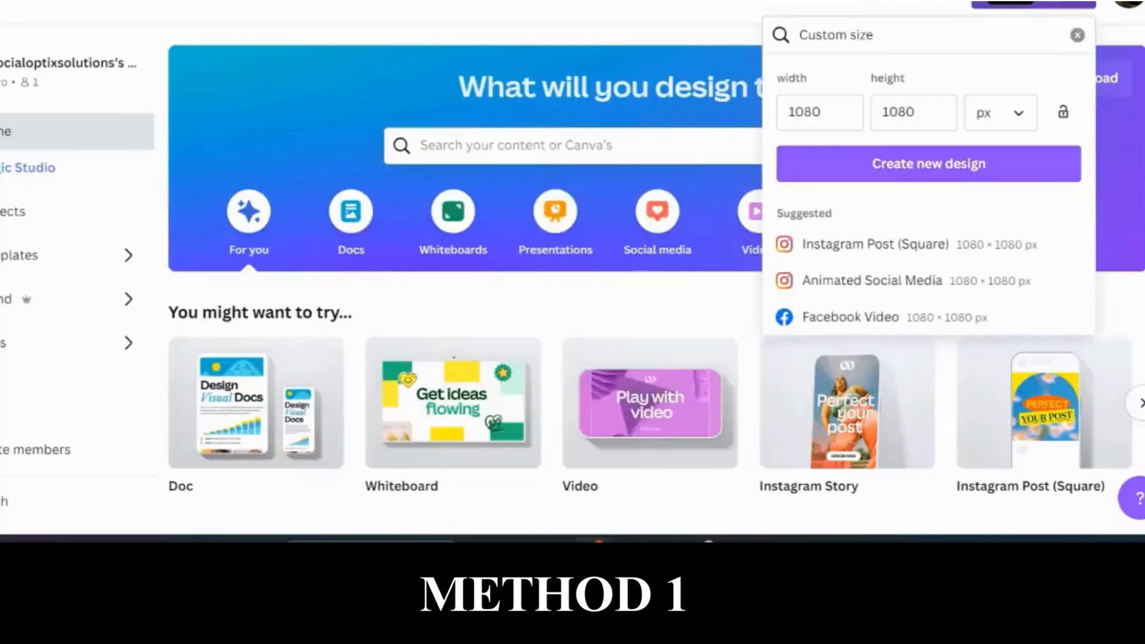
- Create another blank custom-size design of 1080 × 1080 px and name it "Gradient 2"
left_click(996, 7)
left_click(996, 7)
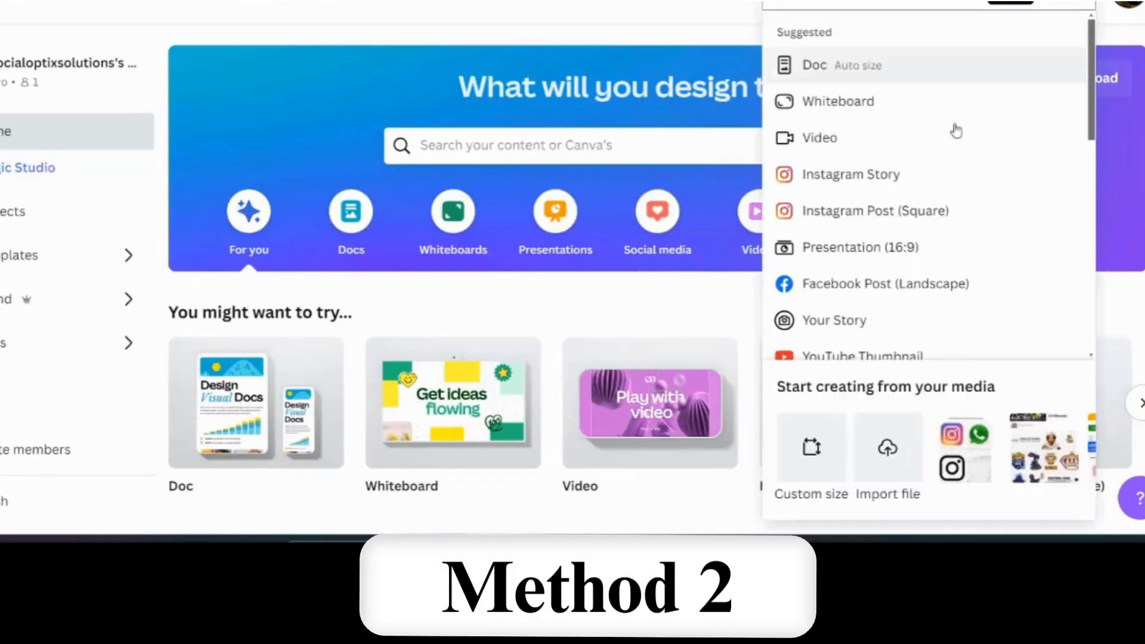
left_click(808, 456)
left_click(909, 171)
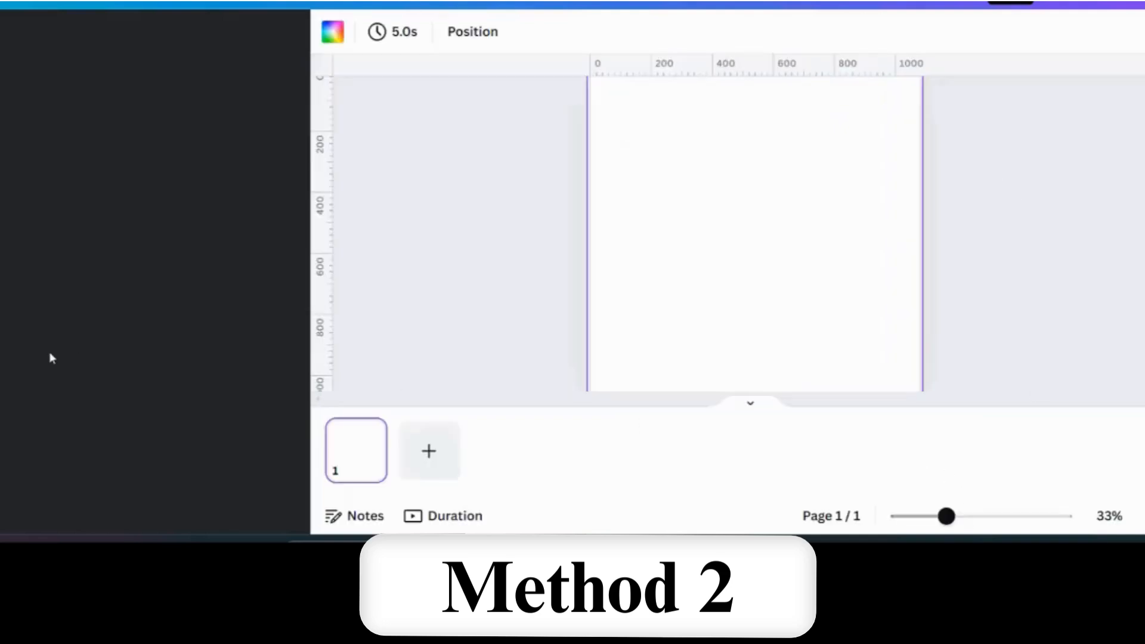
left_click_drag(948, 516, 867, 536)
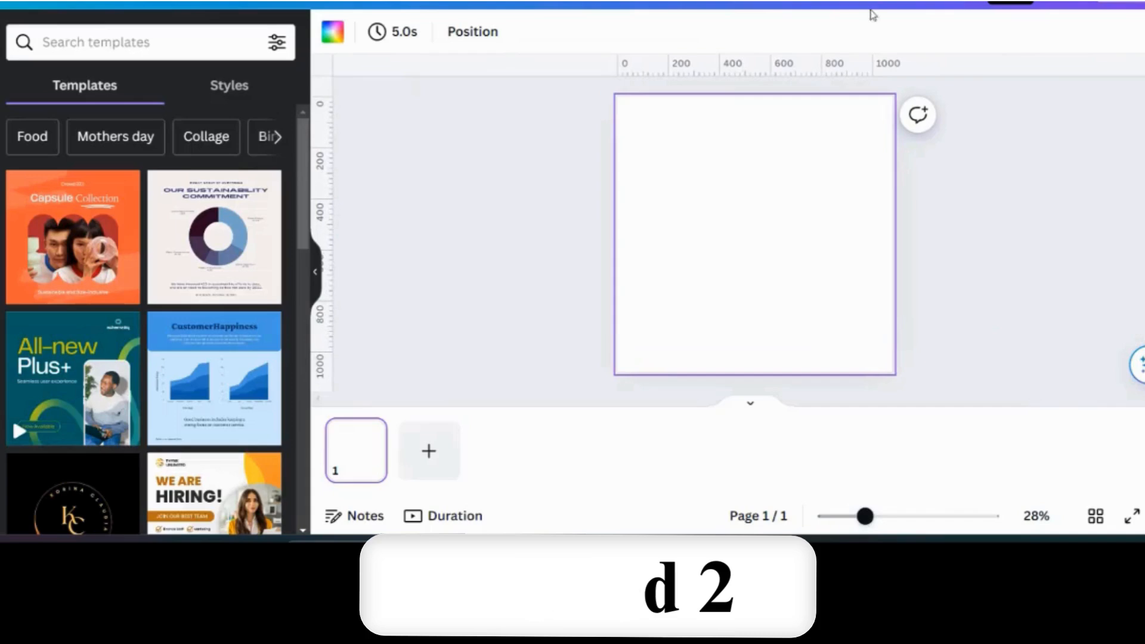
type("Gradient 2")
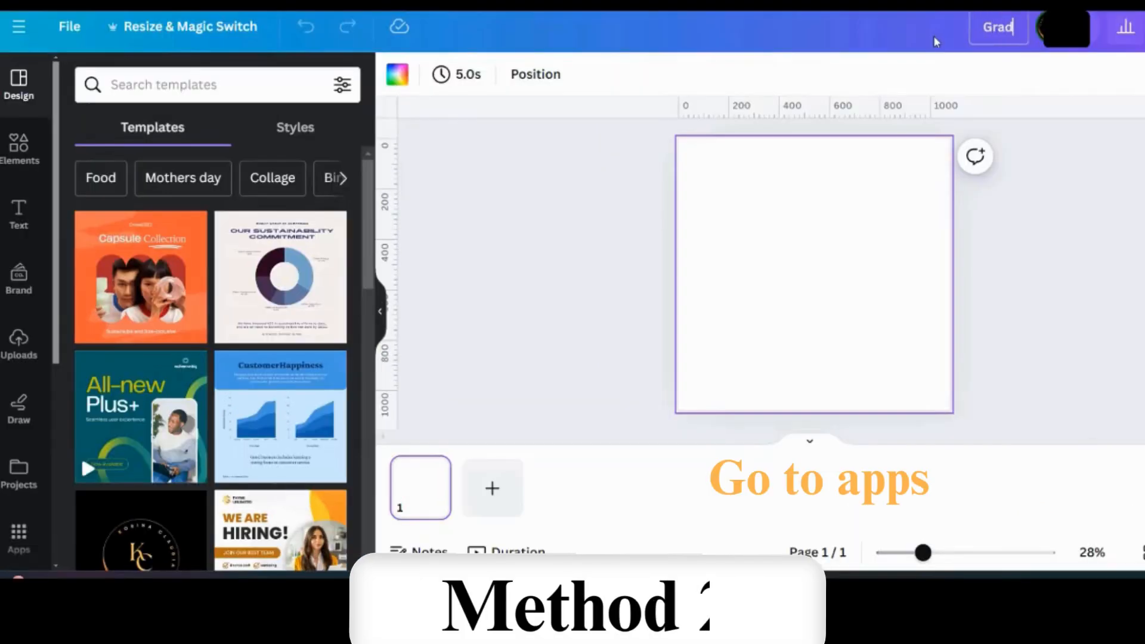
key("Return")
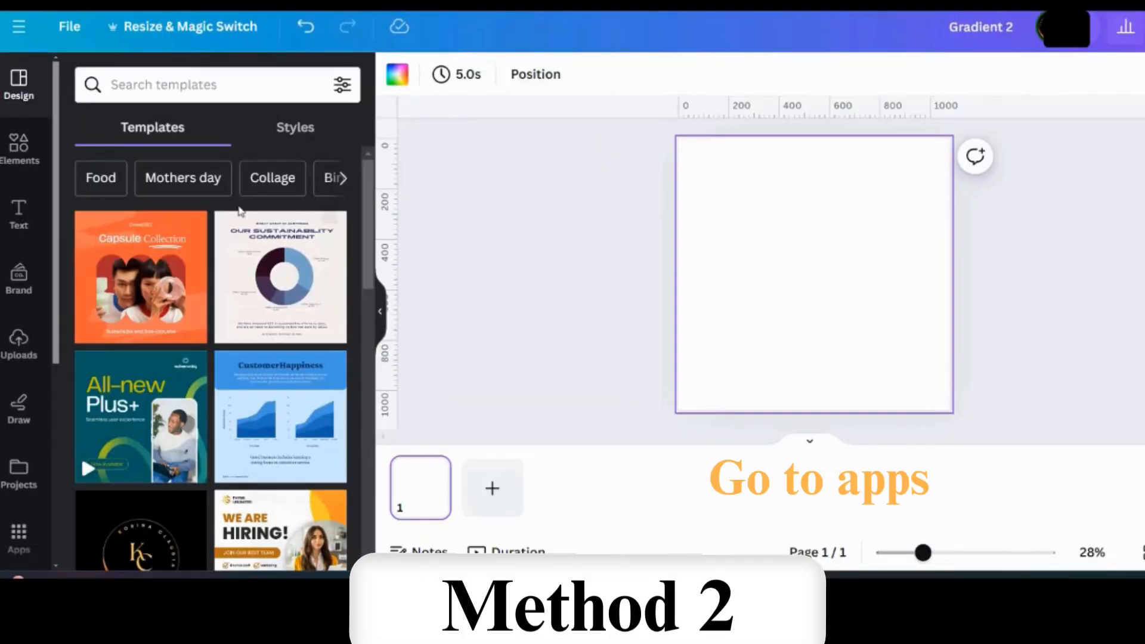
- Open the TypeGradient app from the account's own apps
left_click(35, 346)
scroll(26, 364, "down", 5)
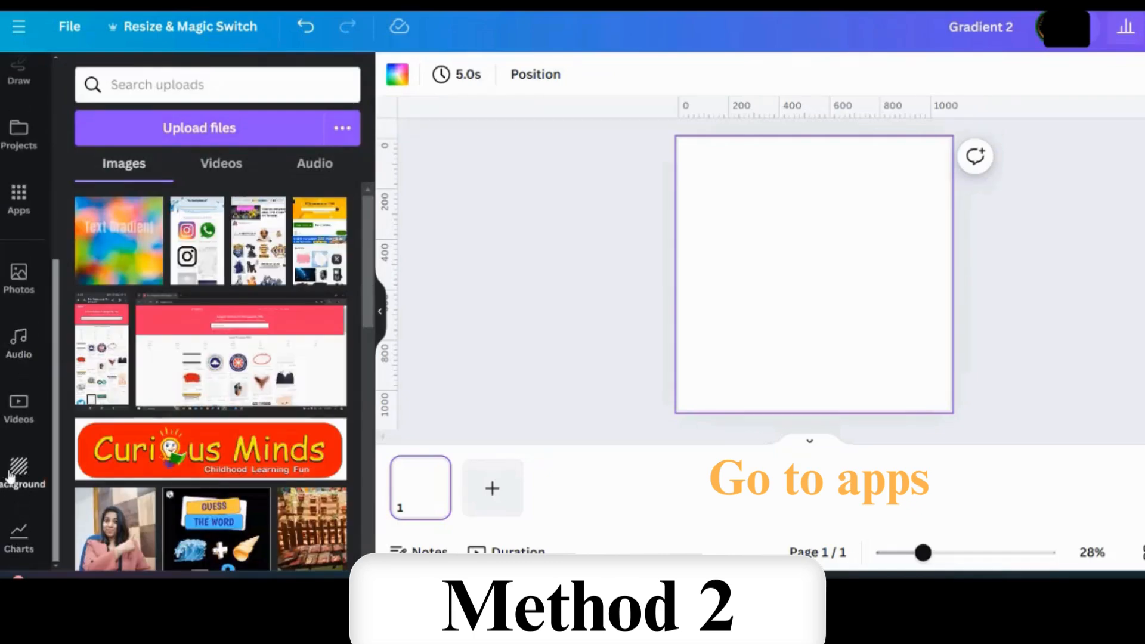
left_click(15, 209)
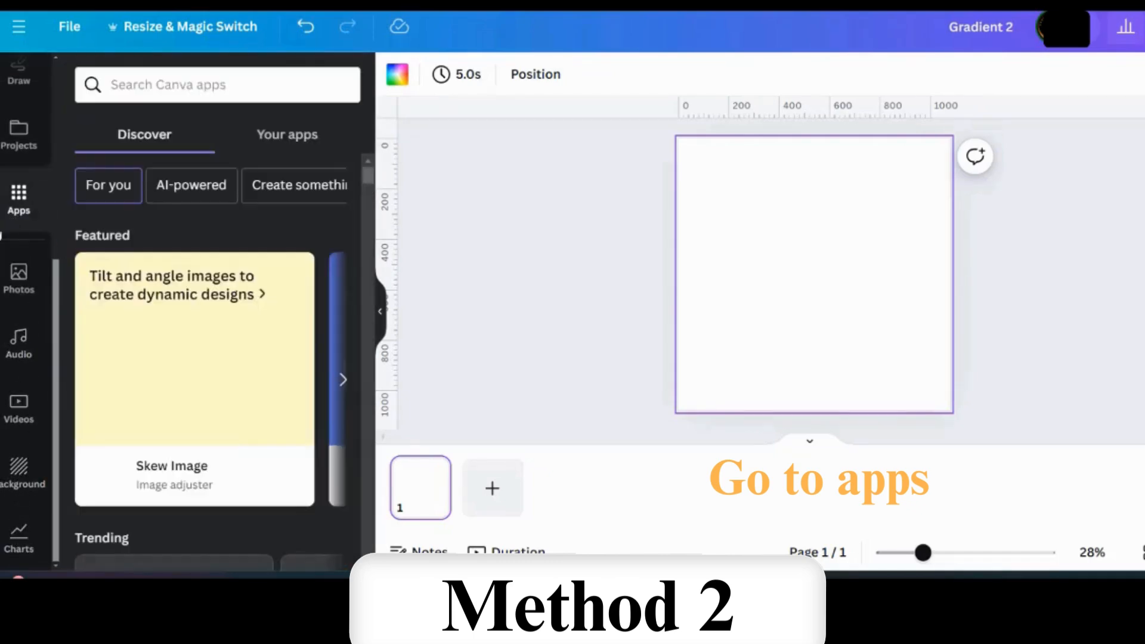
left_click(276, 136)
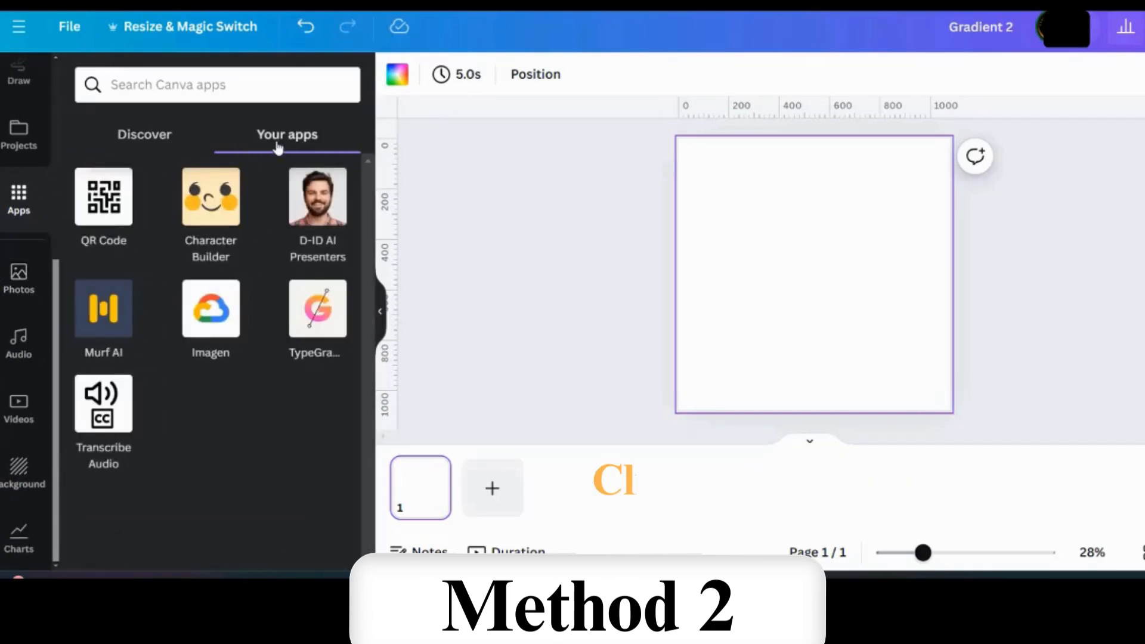
left_click(181, 142)
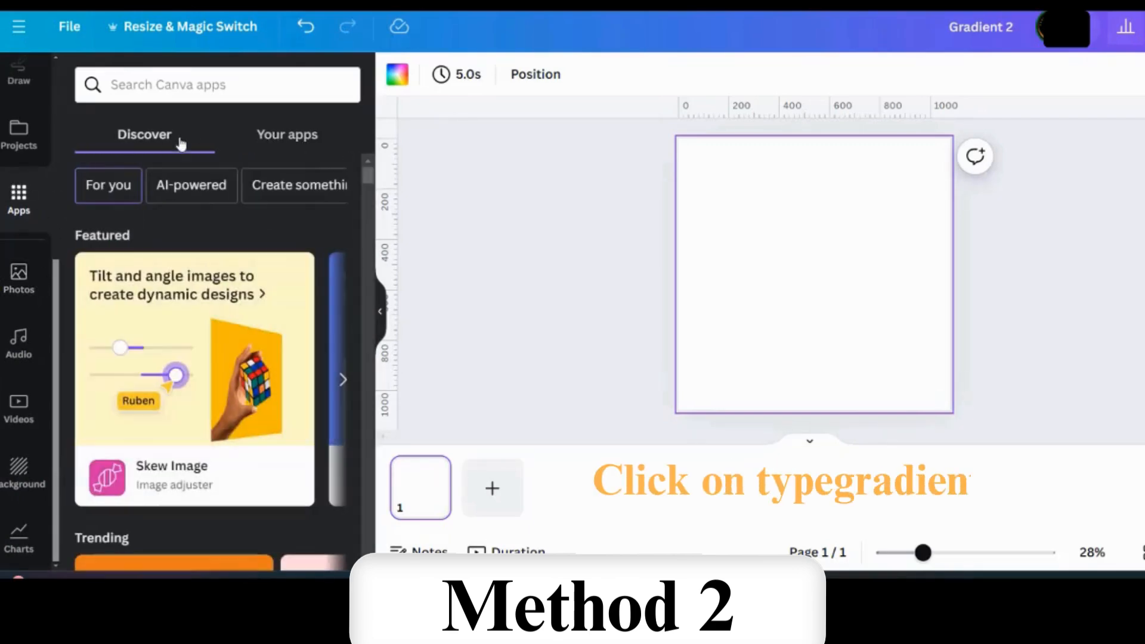
left_click(279, 141)
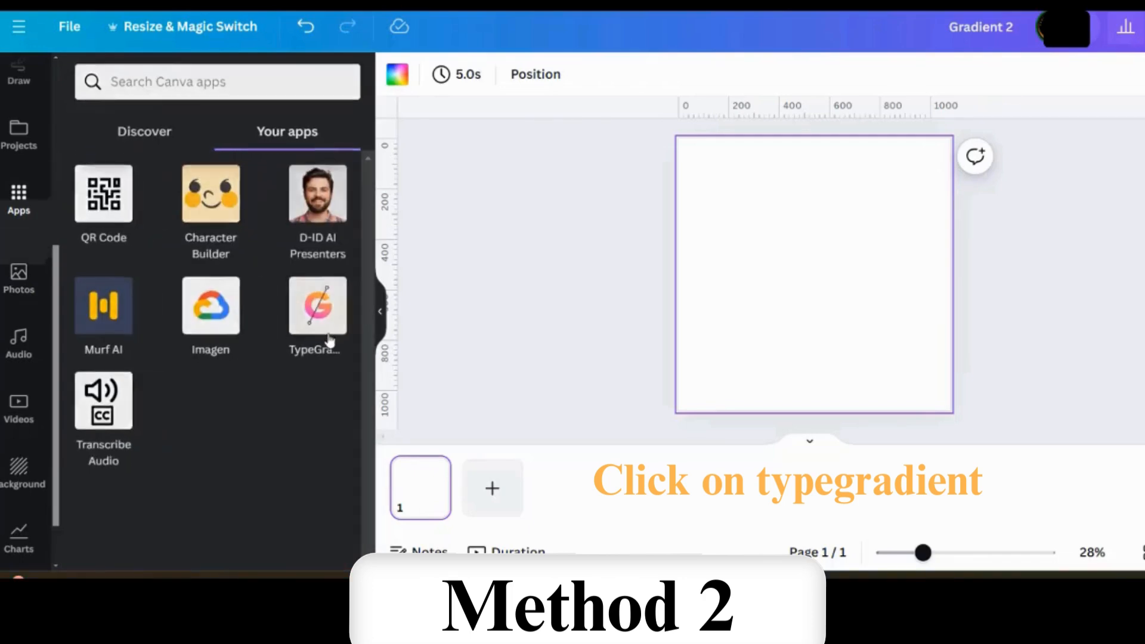
left_click(327, 340)
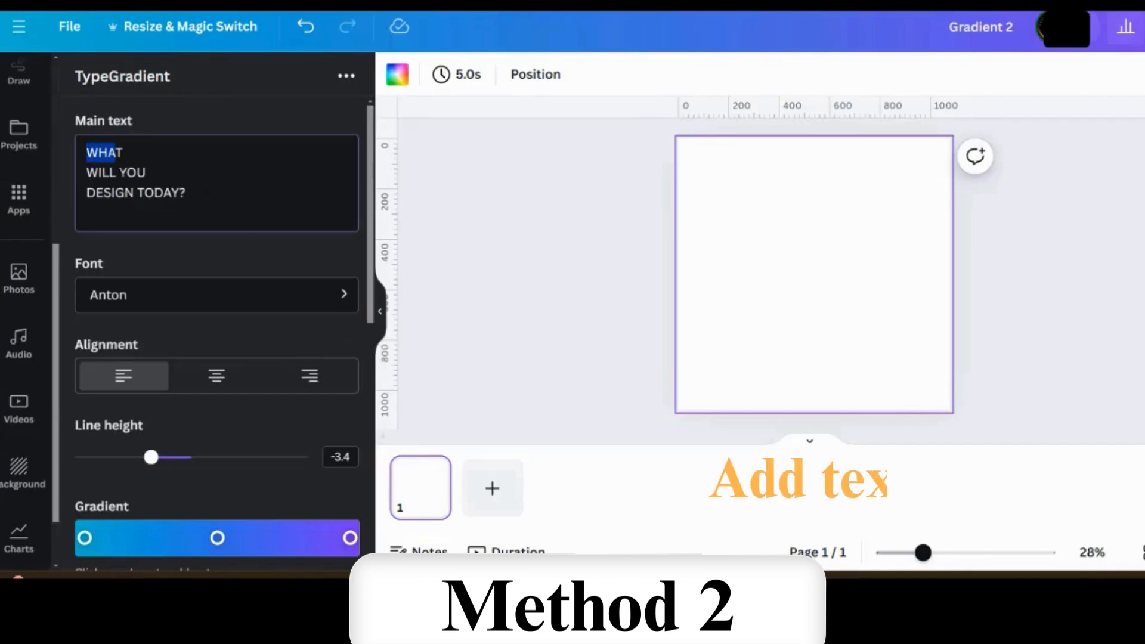
- Replace the sample main text in TypeGradient with "Text Gradient"
key("ctrl+a")
left_click(174, 305)
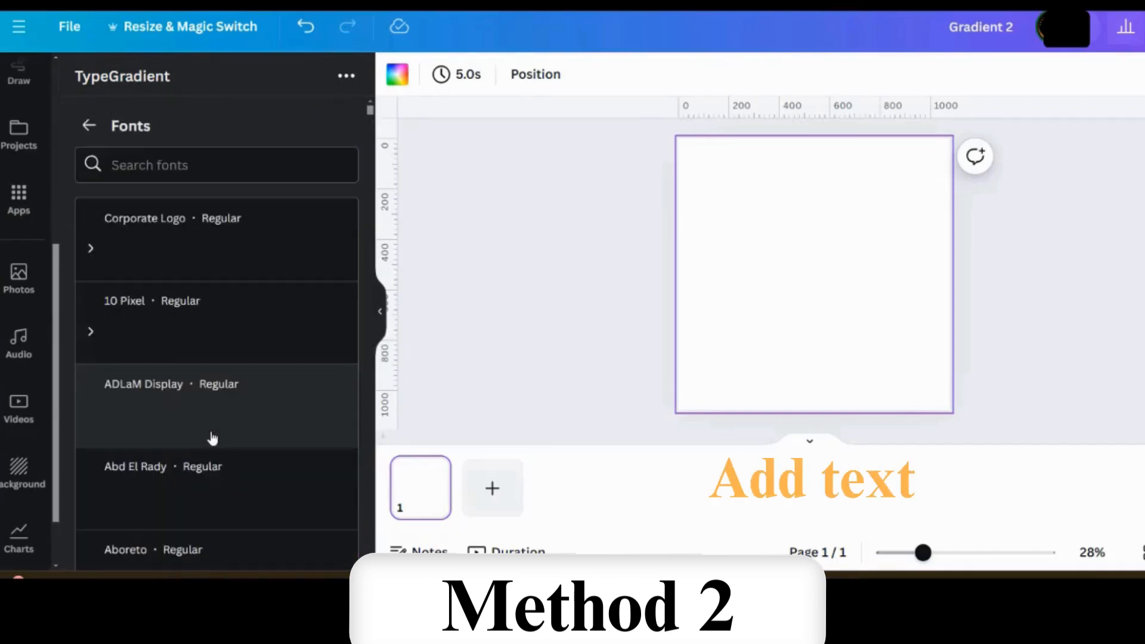
left_click(181, 173)
key("ctrl+a")
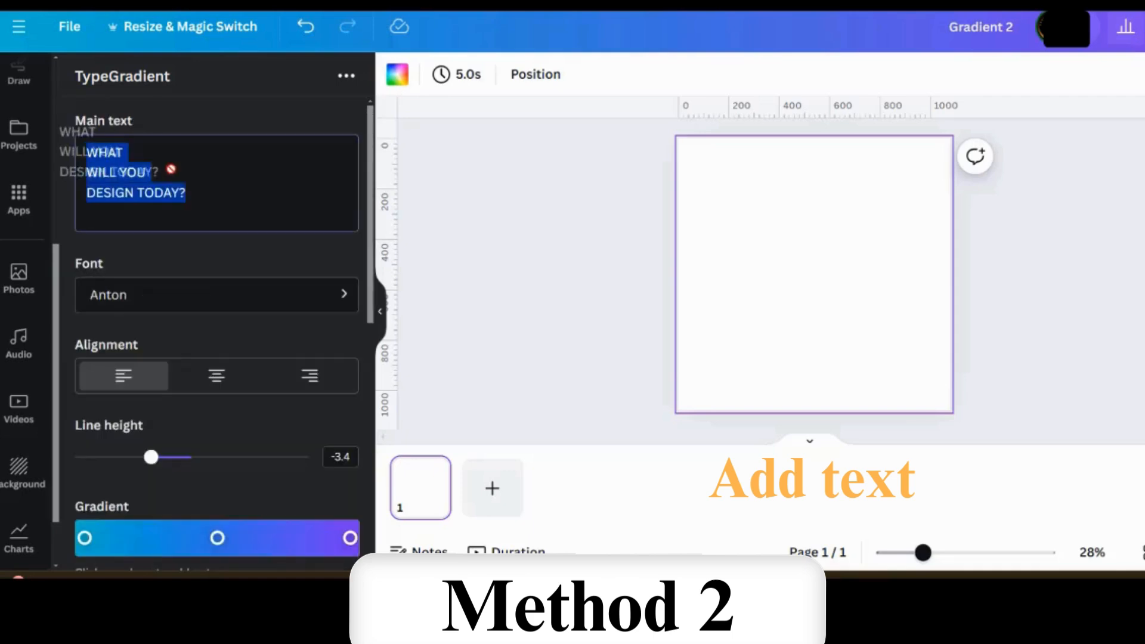
type("C")
key("BackSpace")
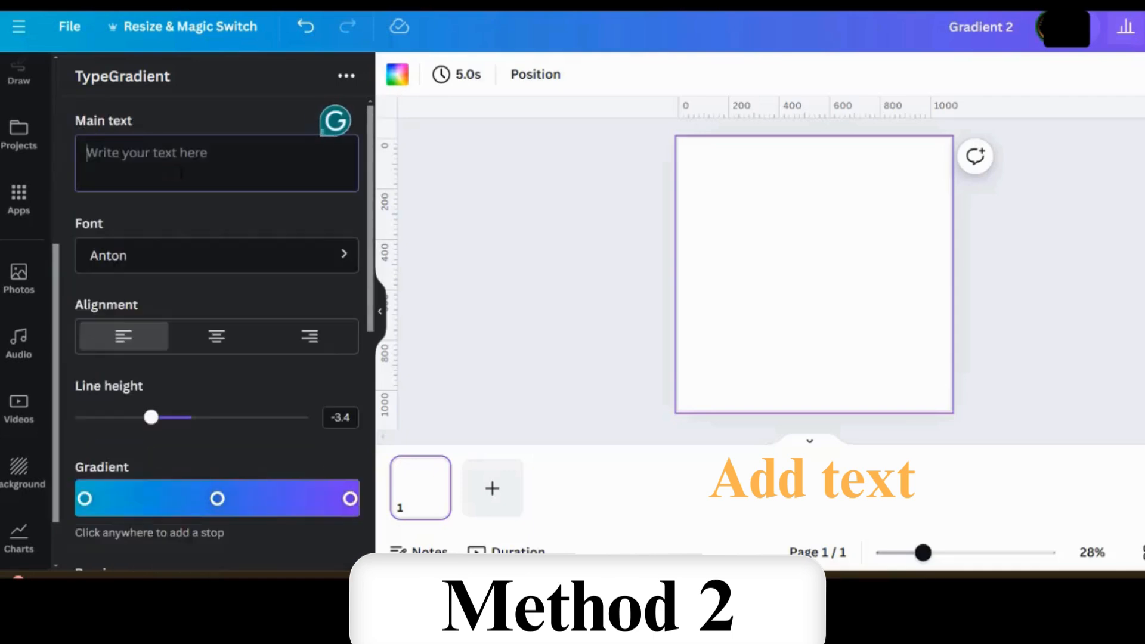
type("Text Gradient")
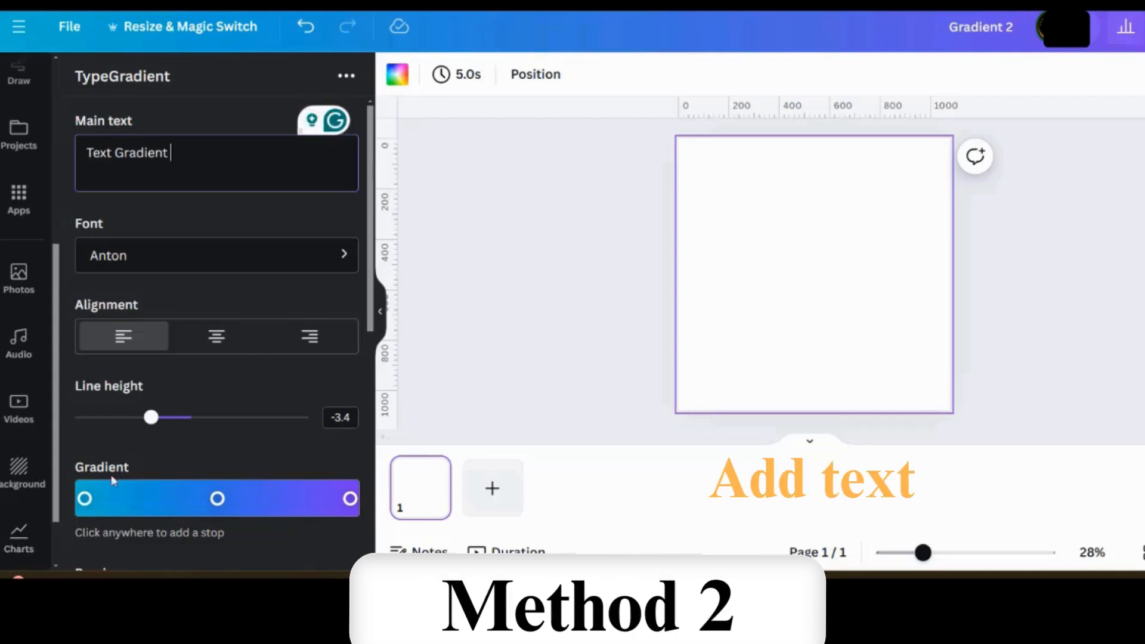
- Set the gradient text's font to ADLaM Display, with centre alignment and a line height of -1.5
left_click(197, 258)
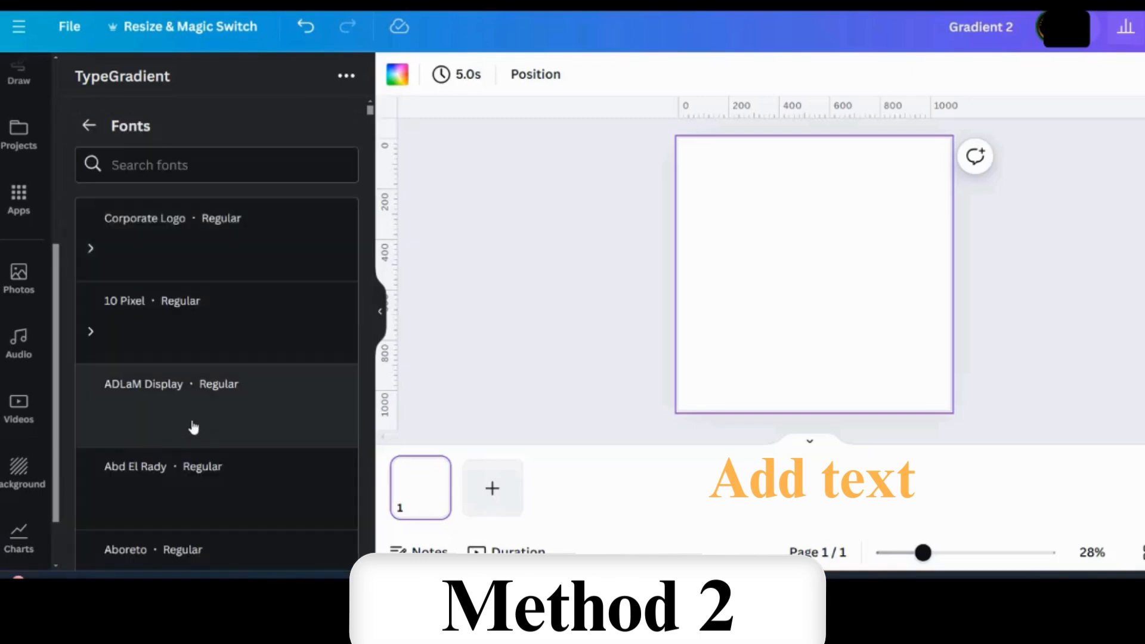
left_click(217, 422)
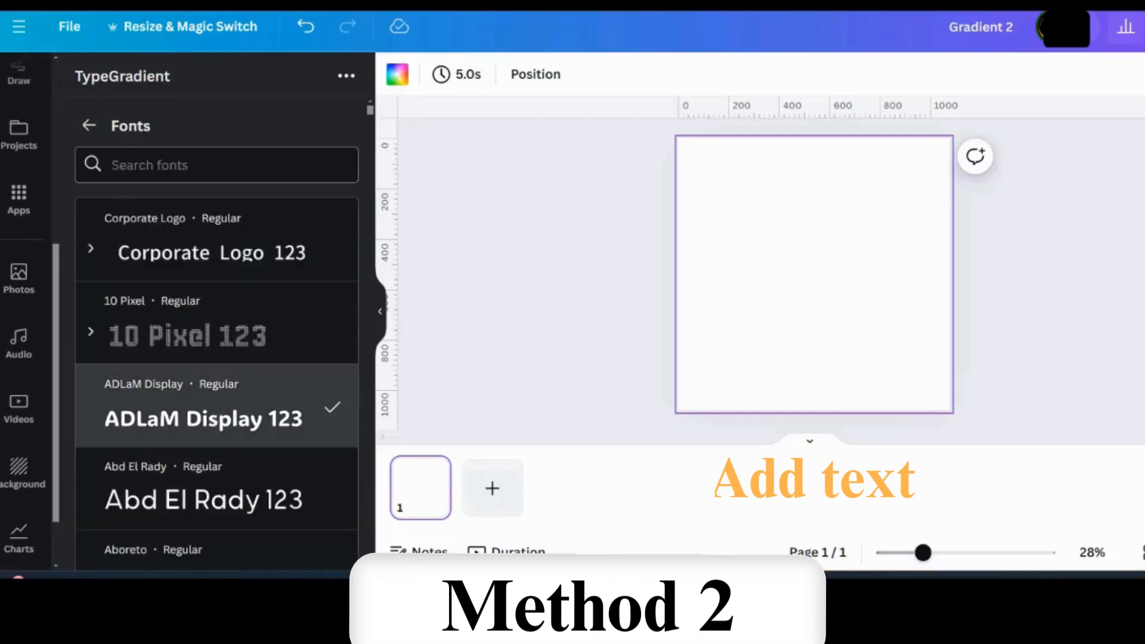
left_click(89, 127)
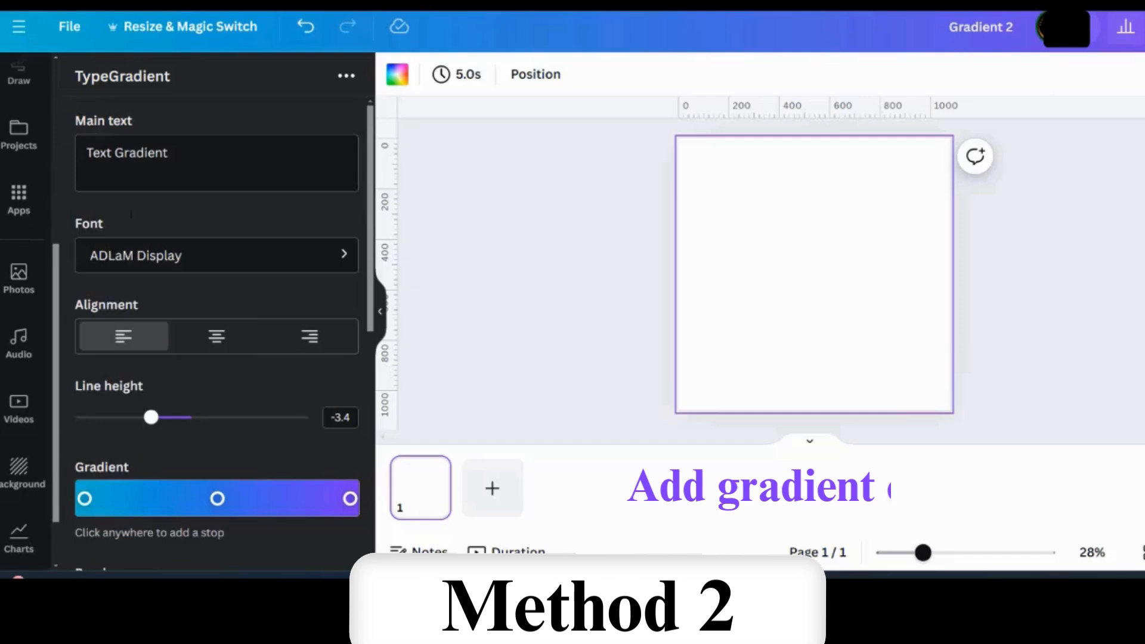
left_click(216, 337)
left_click_drag(179, 429, 188, 435)
- Change the first gradient stop to magenta and the middle stop to light blue #739be3
scroll(188, 435, "down", 5)
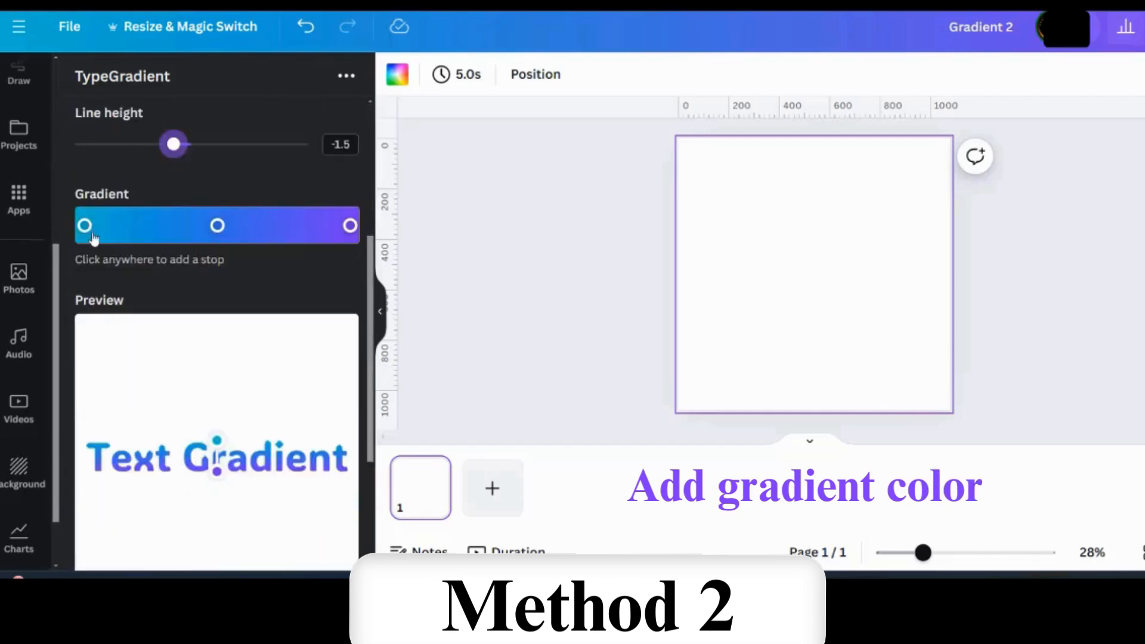
left_click(86, 226)
left_click_drag(265, 372, 297, 373)
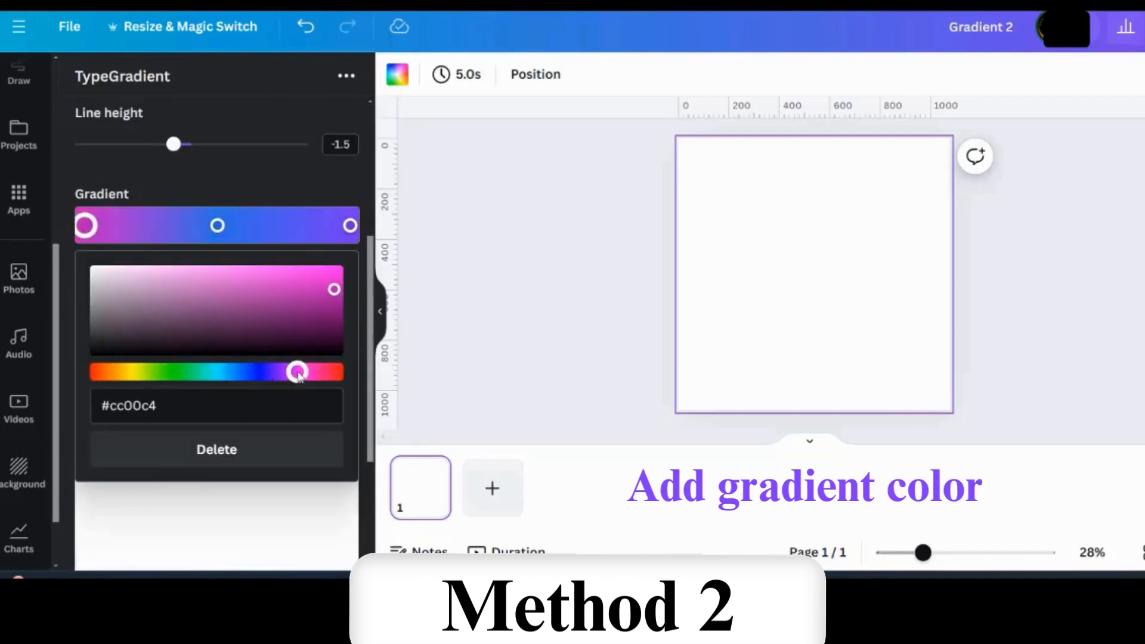
left_click(217, 225)
left_click(215, 283)
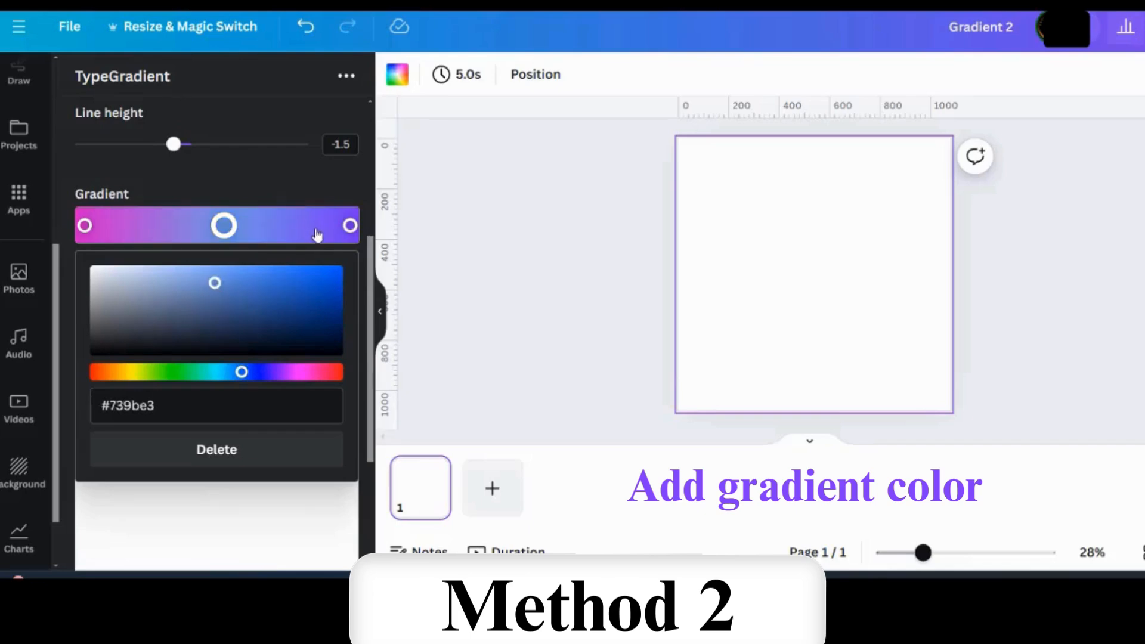
left_click(281, 189)
- Add the gradient text to the design, enlarge it to nearly the page width and place it above centre
scroll(277, 474, "down", 4)
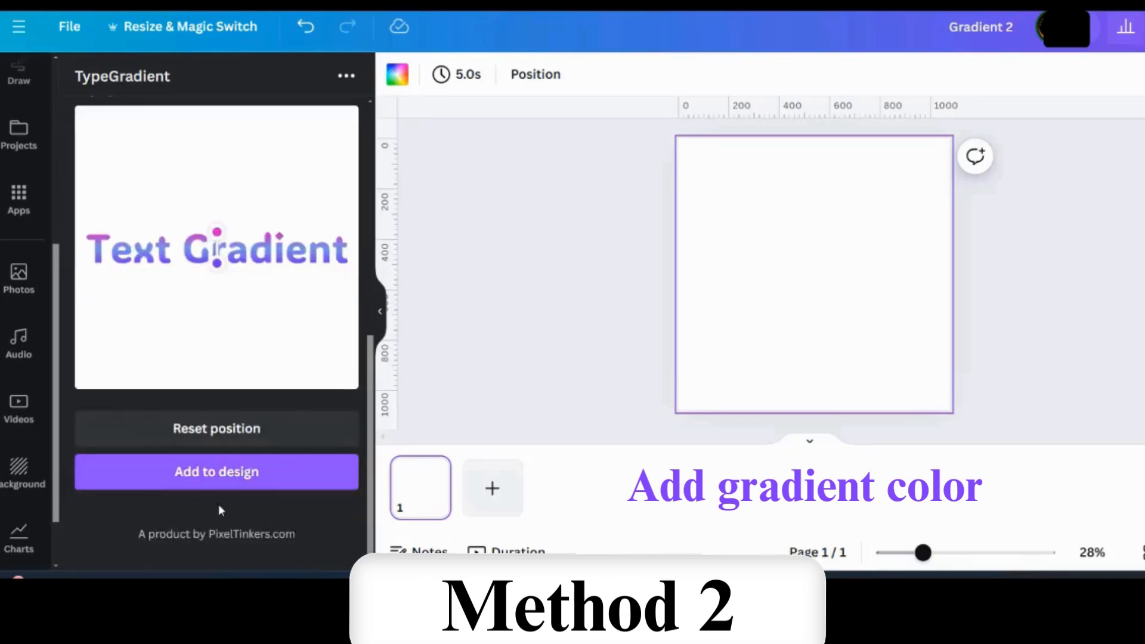
left_click(220, 474)
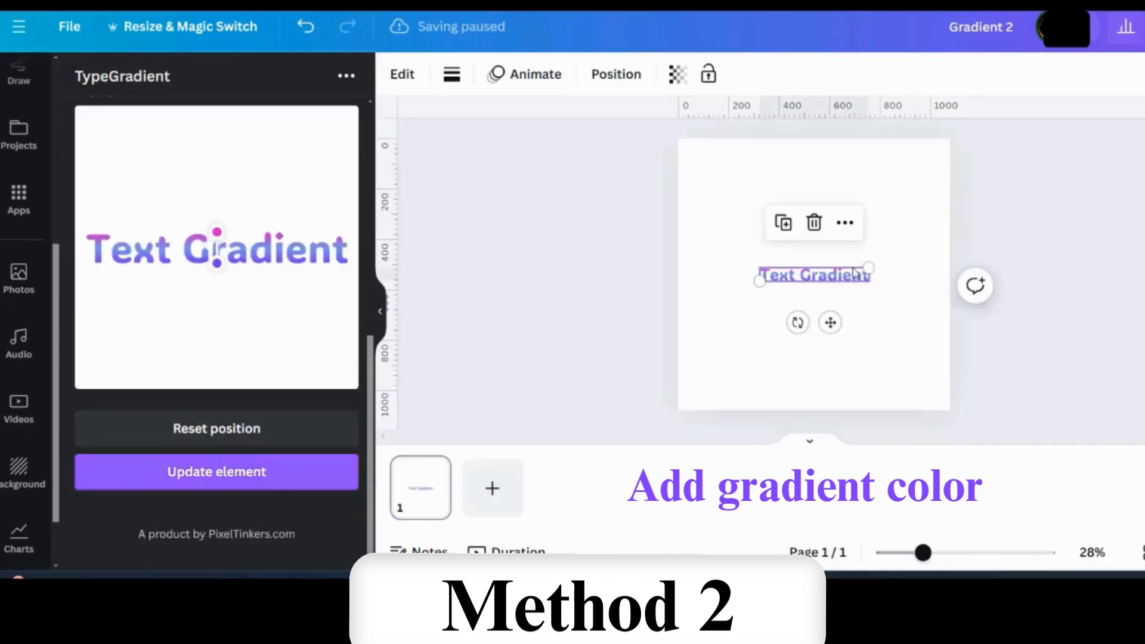
left_click_drag(759, 281, 680, 334)
left_click_drag(830, 332, 831, 307)
- Apply the Wipe element animation to the gradient text
left_click(525, 74)
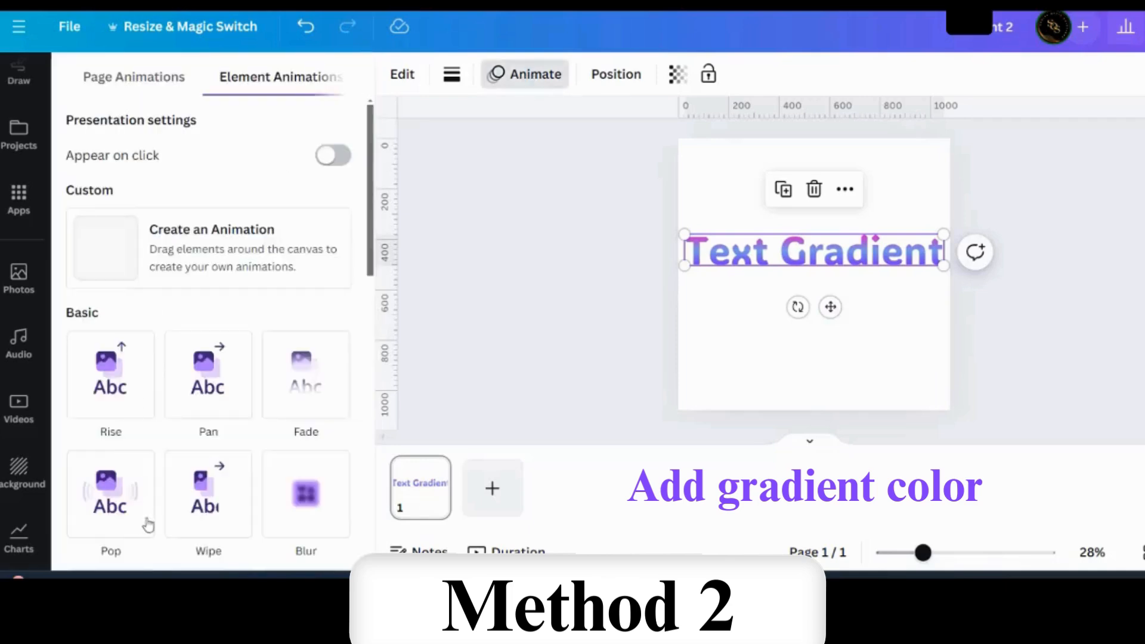
left_click(208, 477)
left_click(760, 294)
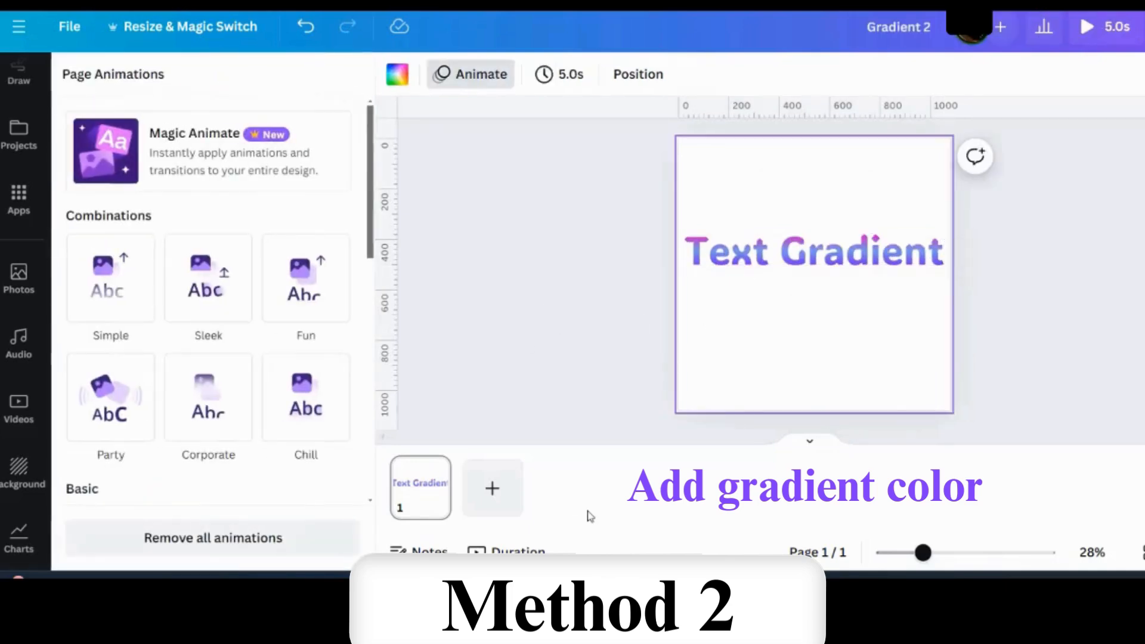